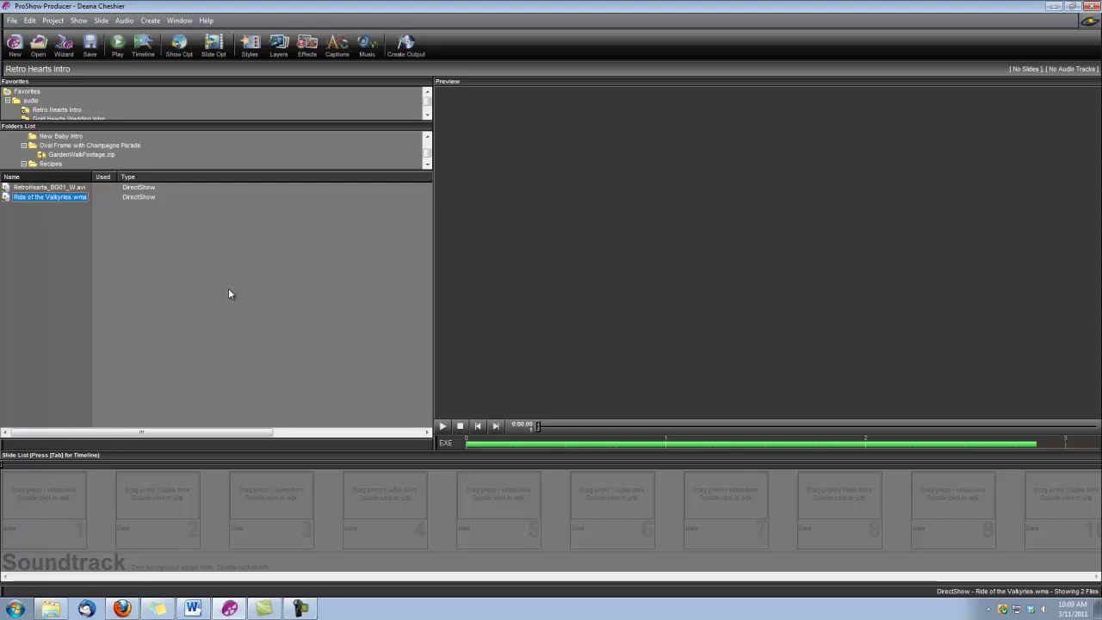
Insert a blank slide at the start of the show.
{"action": "left_click", "coordinate": [180, 43]}
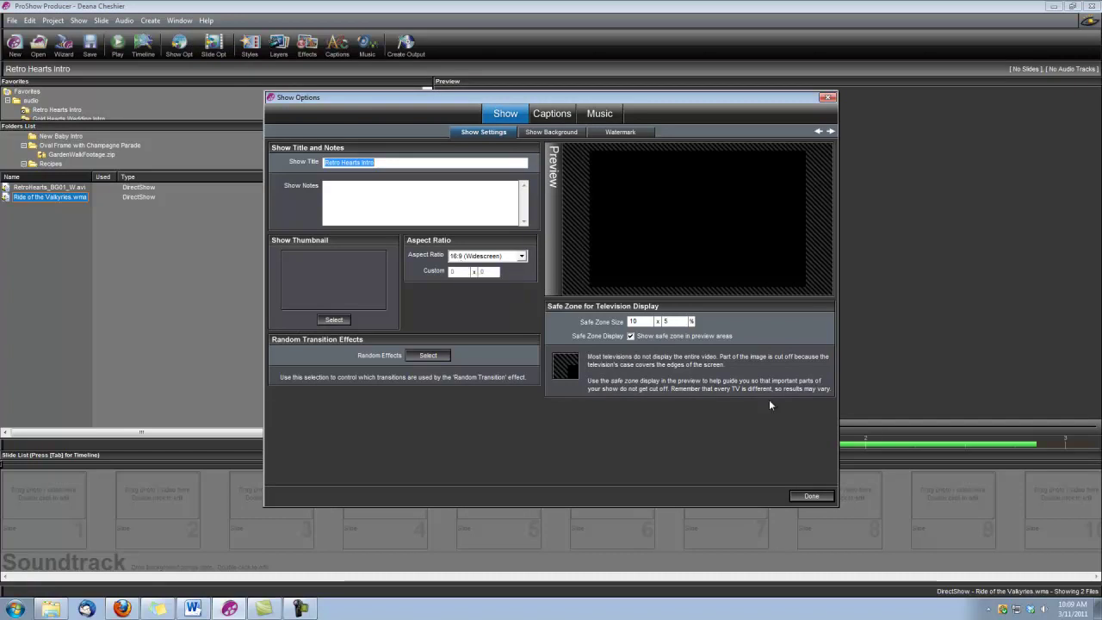
{"action": "left_click", "coordinate": [808, 497]}
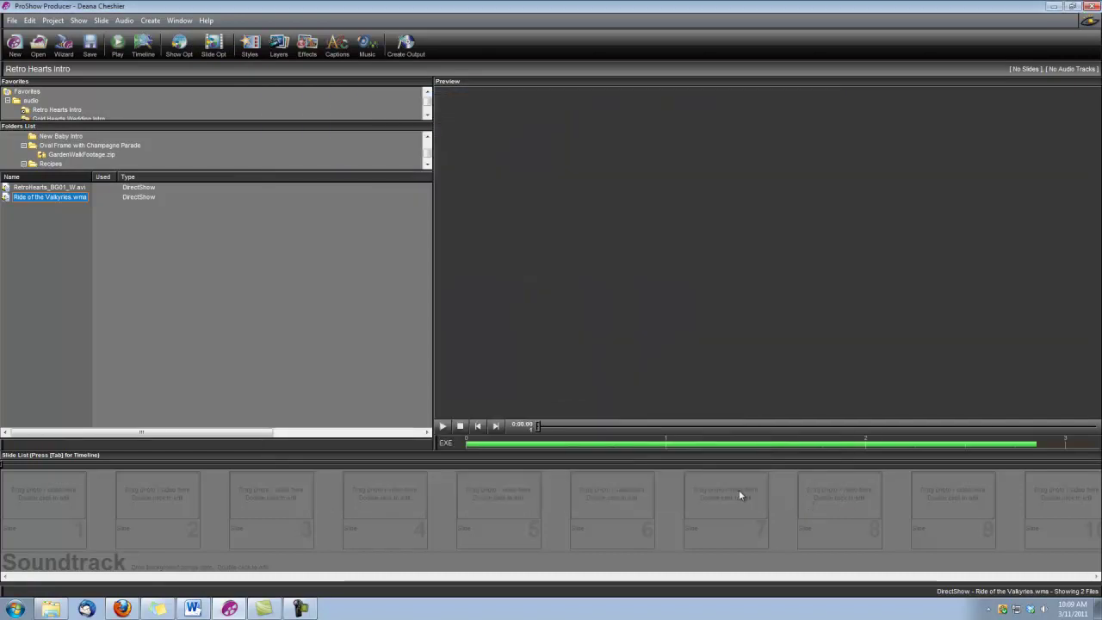
{"action": "right_click", "coordinate": [49, 506]}
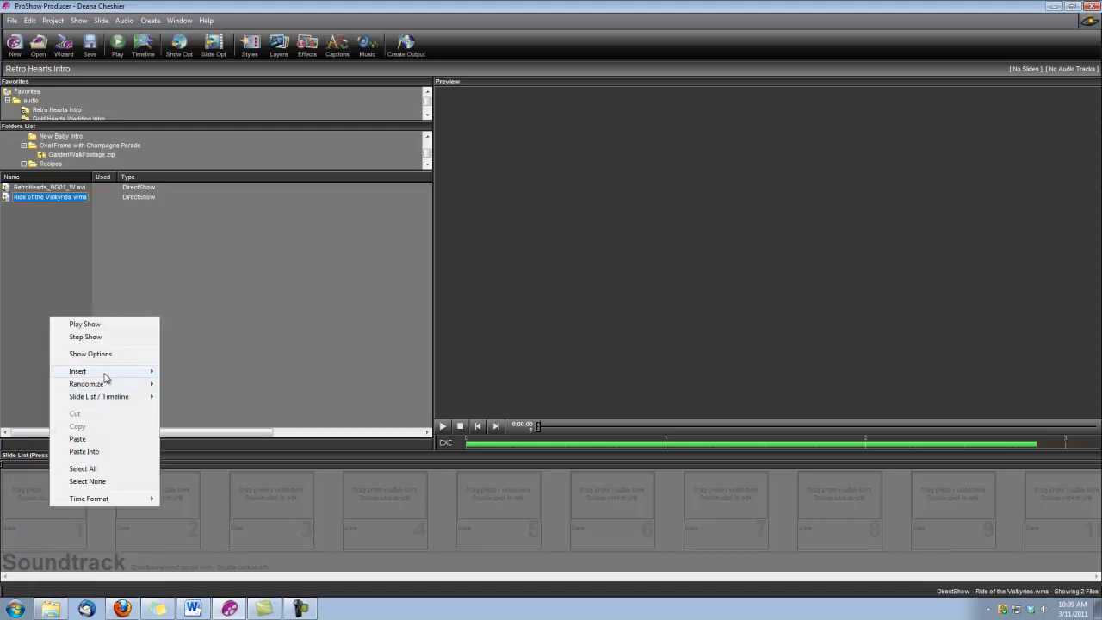
{"action": "mouse_move", "coordinate": [105, 377]}
{"action": "left_click", "coordinate": [183, 373]}
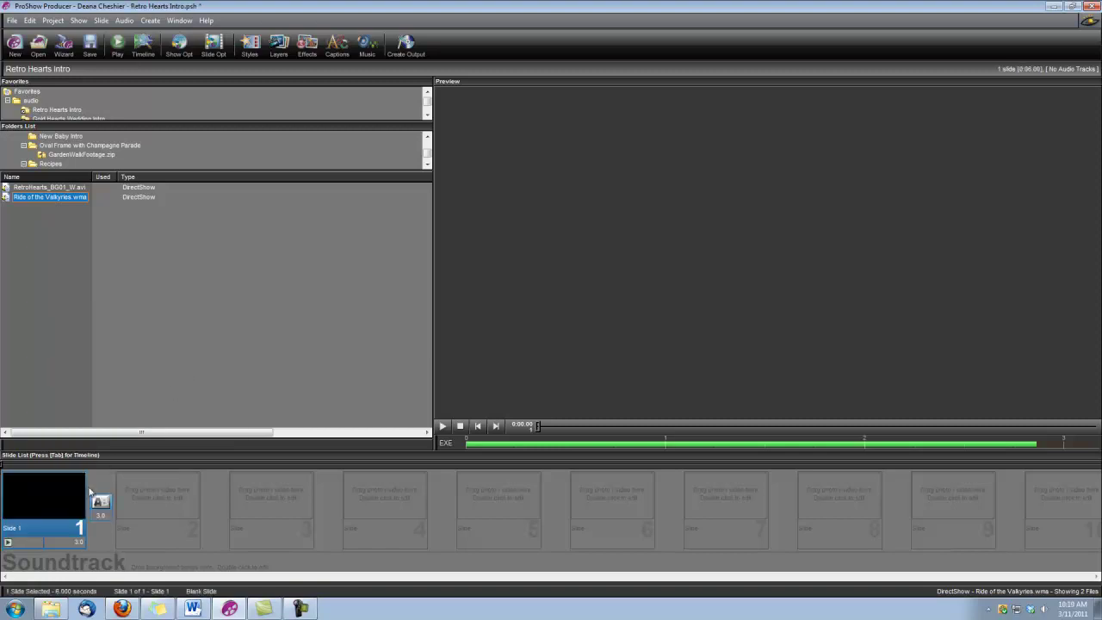
Give the blank slide a 1-second duration and a 1-second transition.
{"action": "left_click", "coordinate": [64, 541]}
{"action": "type", "text": "1"}
{"action": "key", "text": "Tab"}
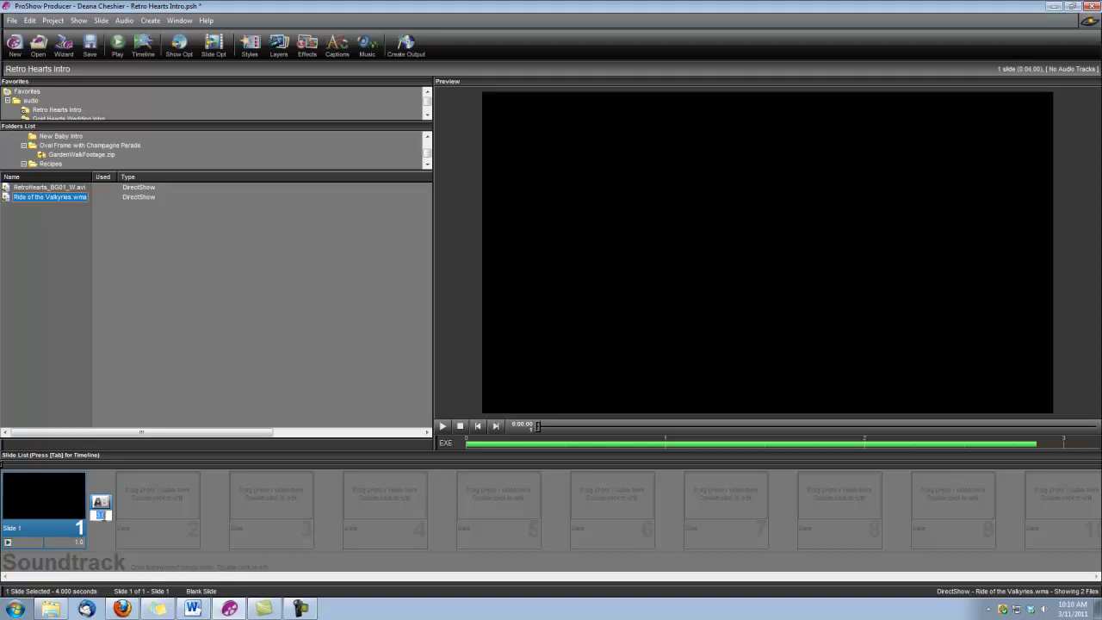
{"action": "type", "text": "1"}
{"action": "key", "text": "Return"}
Add Ride of the Valkyries.wma as the soundtrack with a 2-second offset.
{"action": "mouse_move", "coordinate": [57, 196]}
{"action": "left_mouse_down"}
{"action": "mouse_move", "coordinate": [102, 290]}
{"action": "mouse_move", "coordinate": [36, 566]}
{"action": "left_mouse_up"}
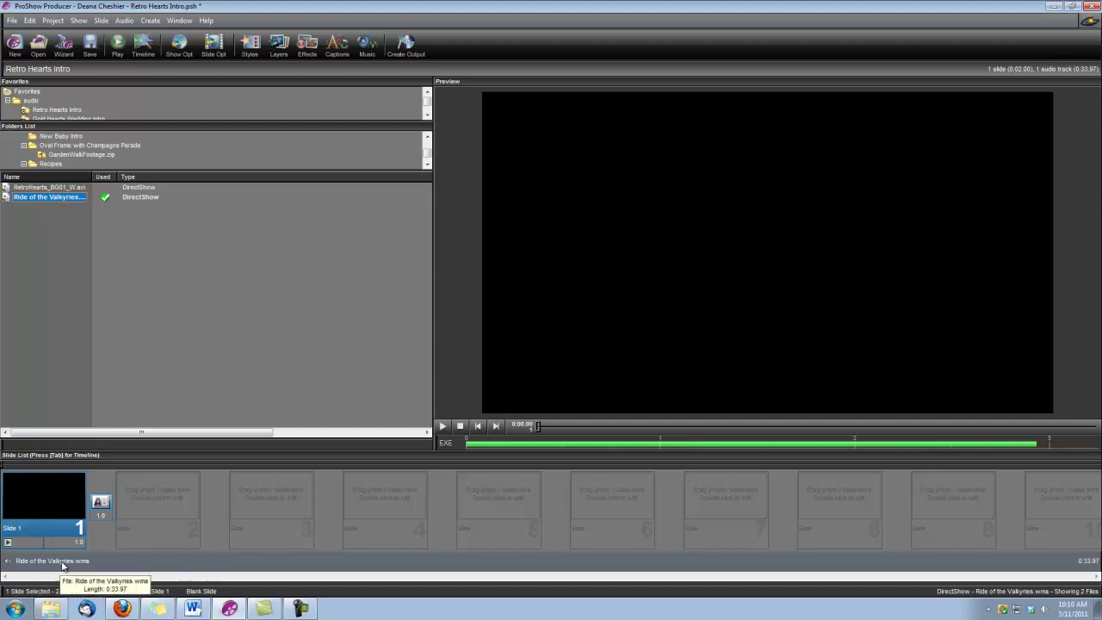
{"action": "double_click", "coordinate": [37, 564]}
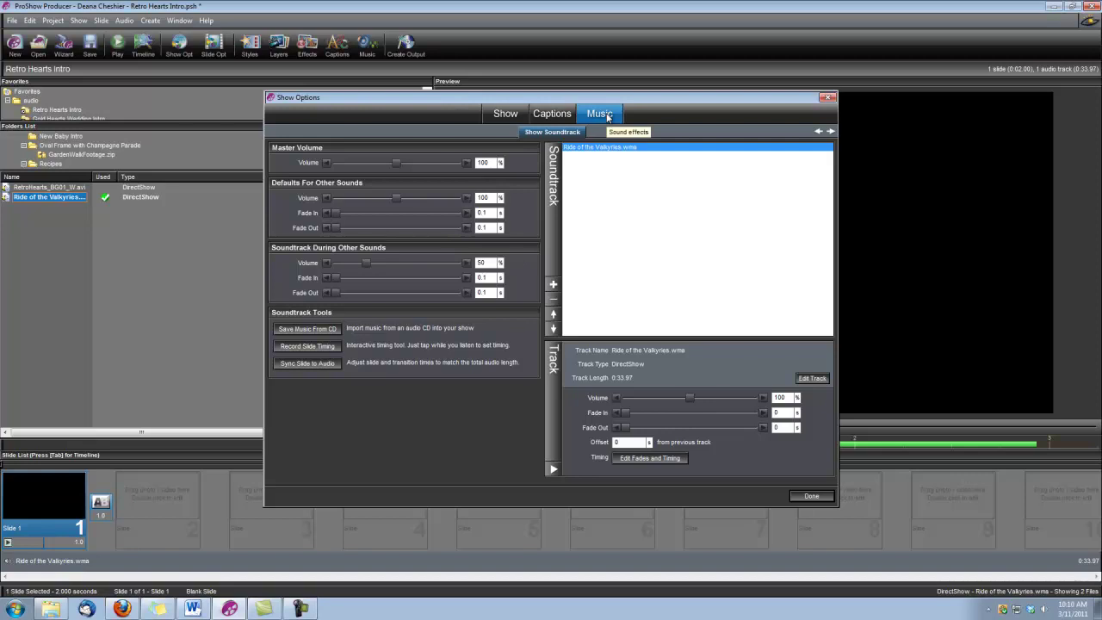
{"action": "double_click", "coordinate": [626, 442]}
{"action": "type", "text": "2"}
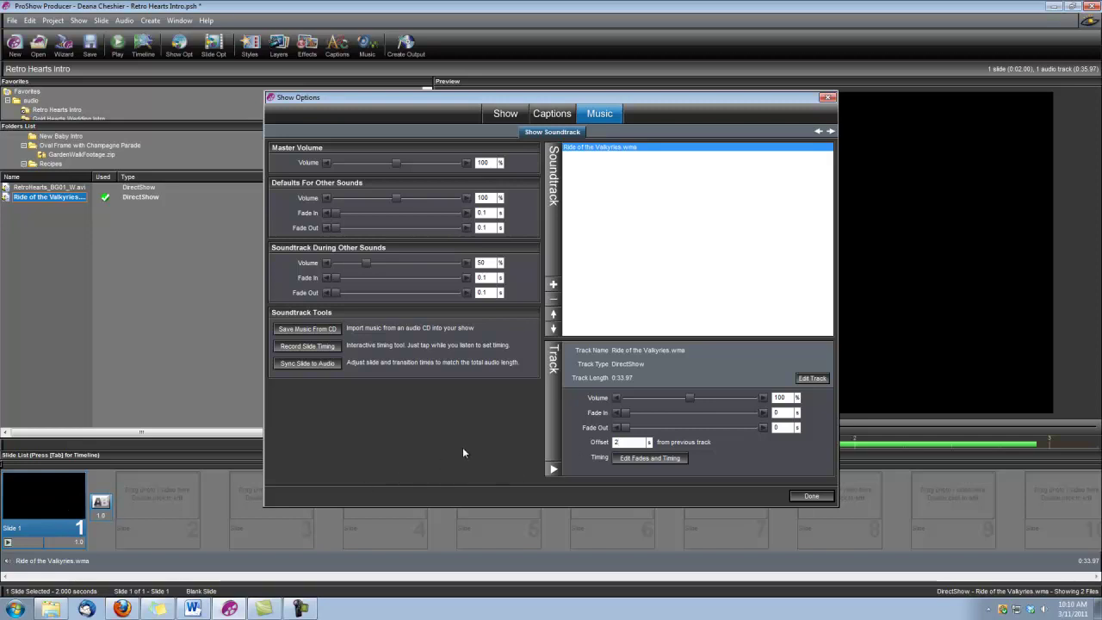
Trim the Valkyries track to end at 19 seconds in Fades and Timing.
{"action": "left_click", "coordinate": [638, 459]}
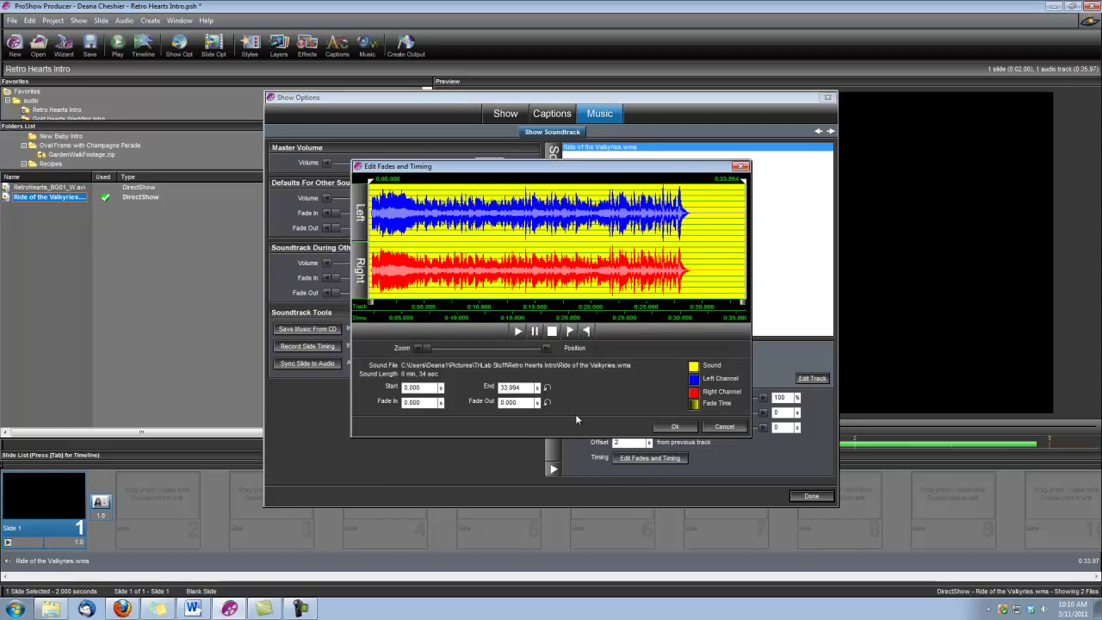
{"action": "left_click_drag", "start_coordinate": [528, 388], "coordinate": [485, 391]}
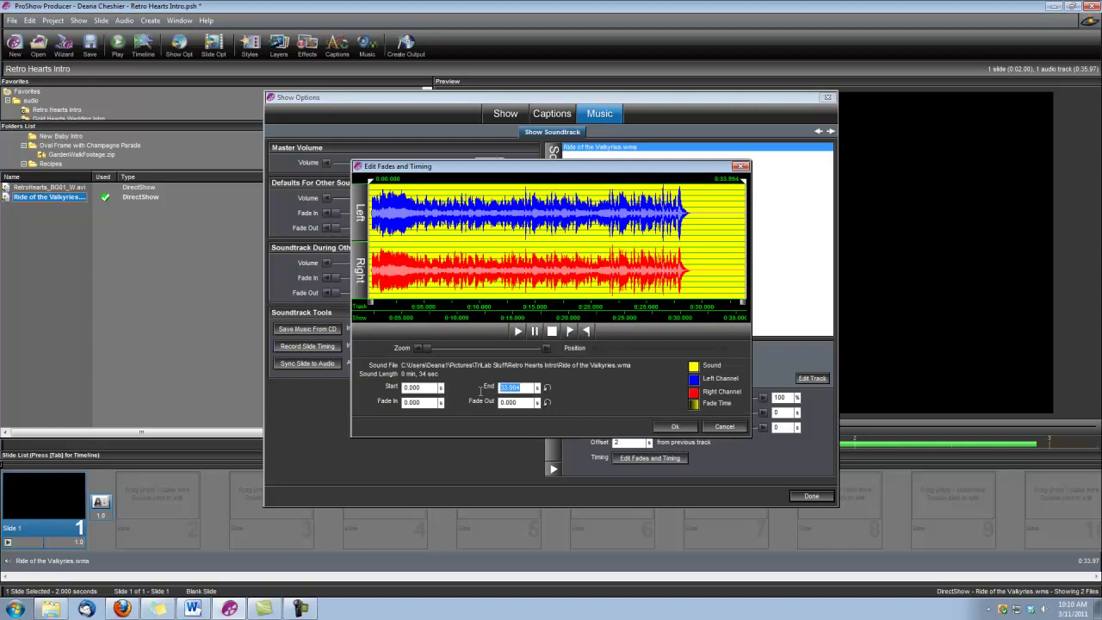
{"action": "type", "text": "15"}
{"action": "key", "text": "shift+Home"}
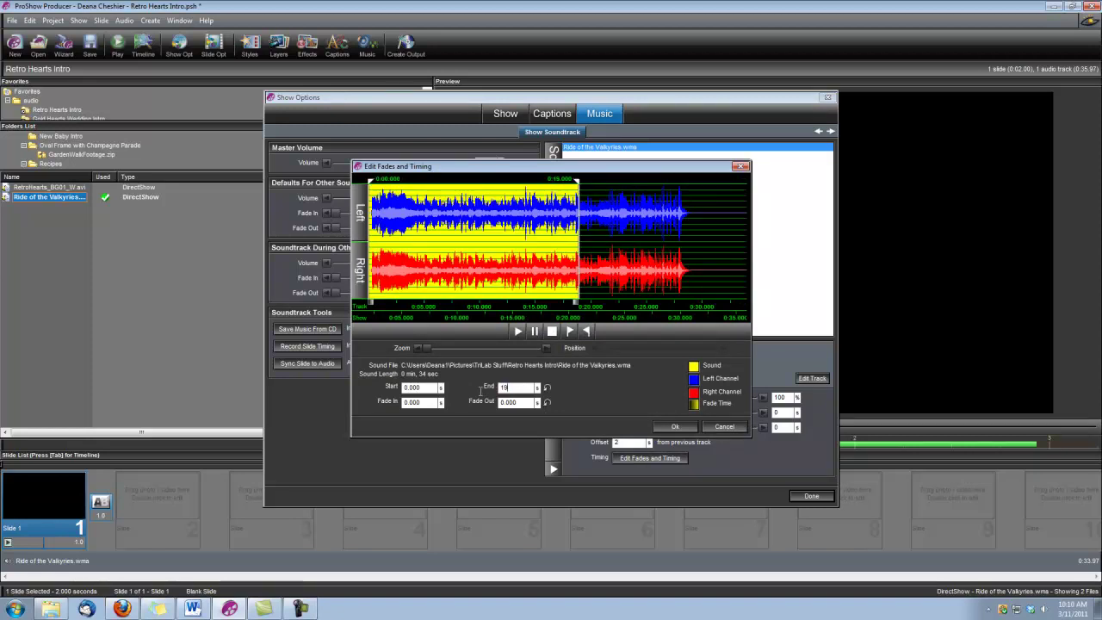
{"action": "left_click", "coordinate": [674, 427]}
Add RetroHearts_BG01_W.avi as slide 2 with a 19-second duration.
{"action": "left_click", "coordinate": [811, 497]}
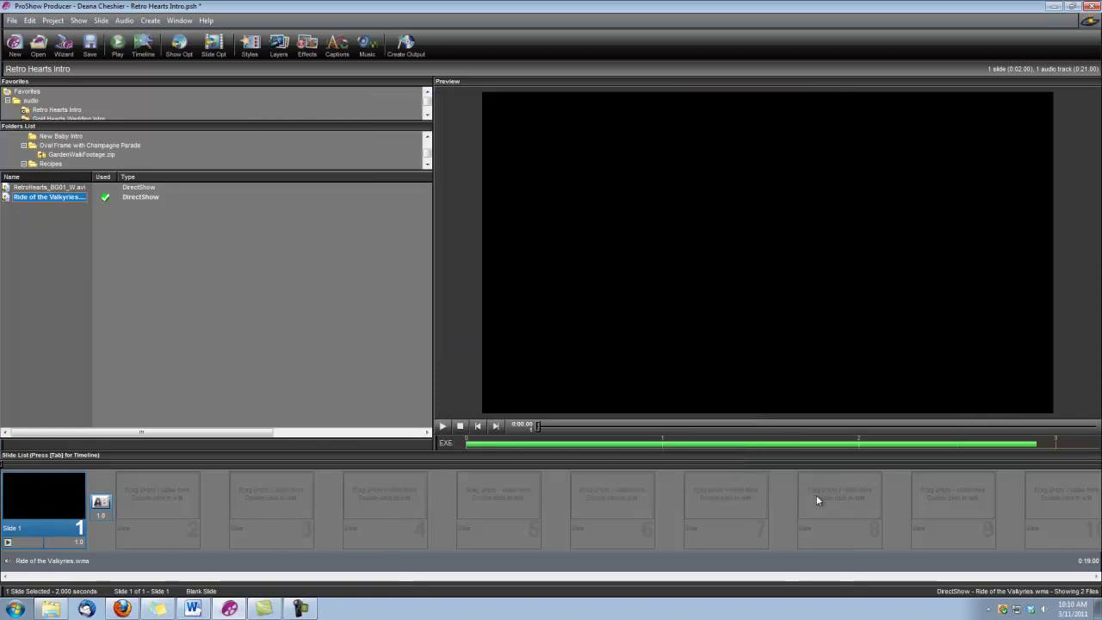
{"action": "left_click", "coordinate": [38, 186]}
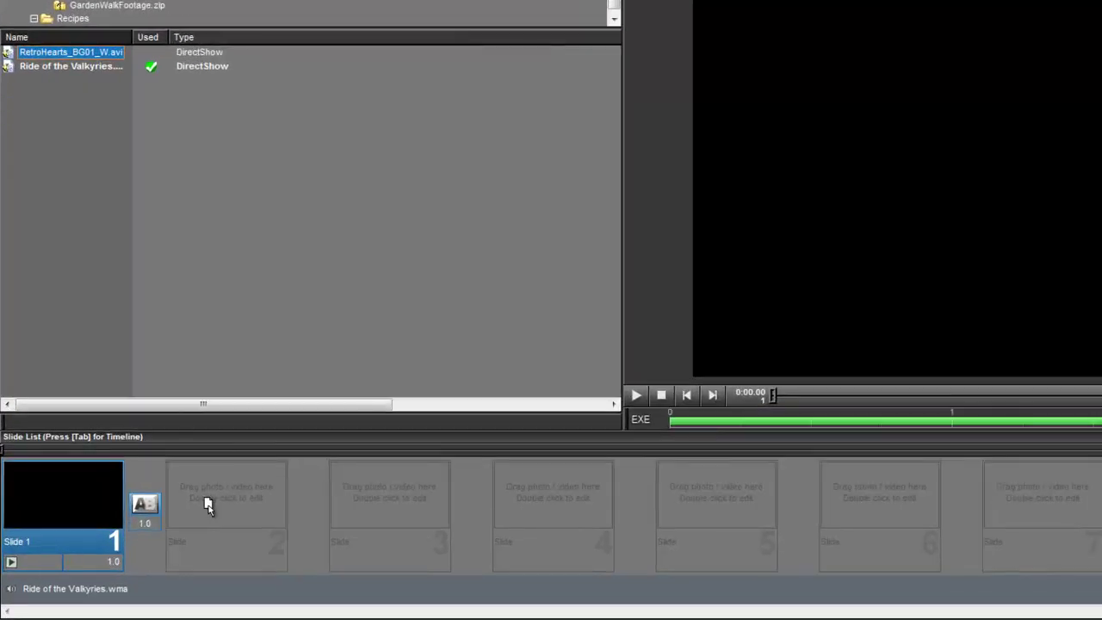
{"action": "left_click_drag", "start_coordinate": [206, 505], "coordinate": [208, 507]}
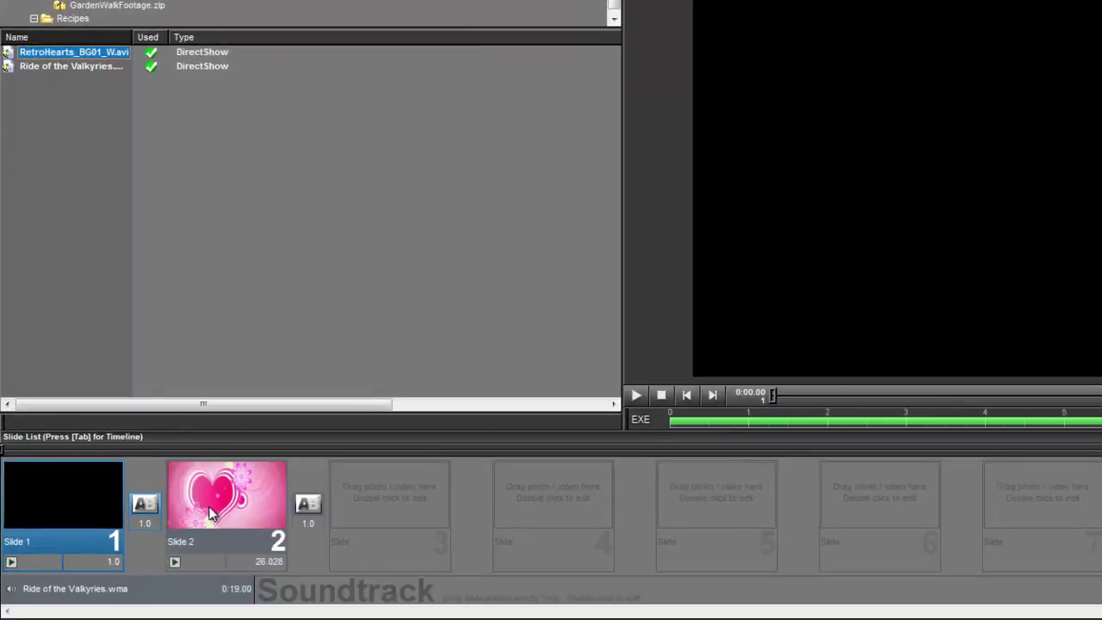
{"action": "left_click", "coordinate": [252, 564]}
{"action": "type", "text": "19"}
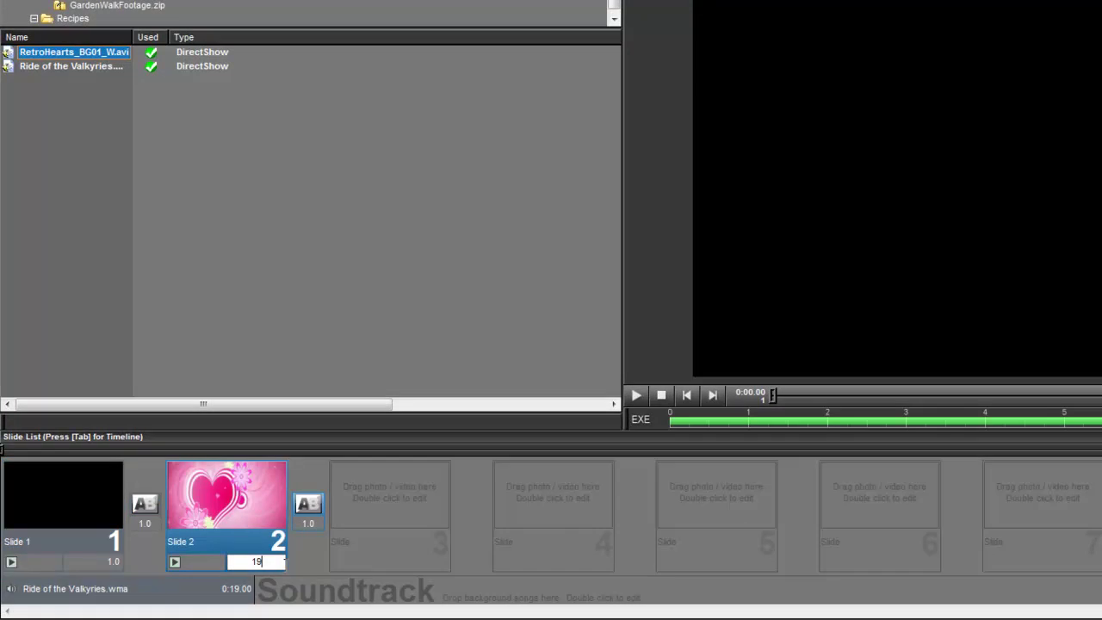
{"action": "key", "text": "Return"}
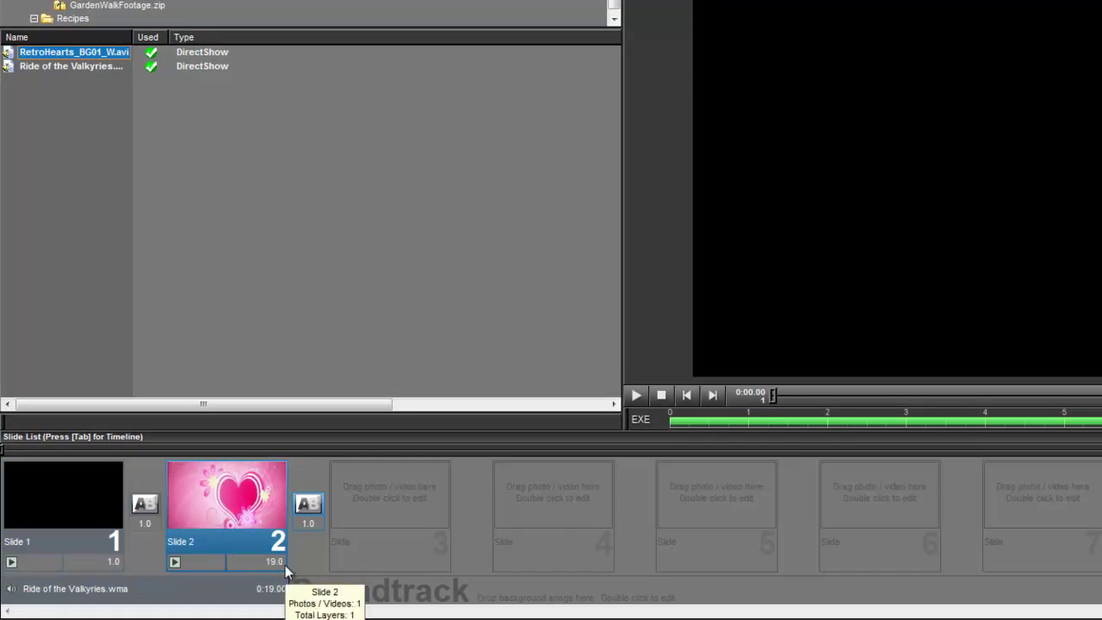
Set the heart video layer's aspect to 16:9 in Slide 2's layer settings, after briefly trying automatic.
{"action": "double_click", "coordinate": [250, 499]}
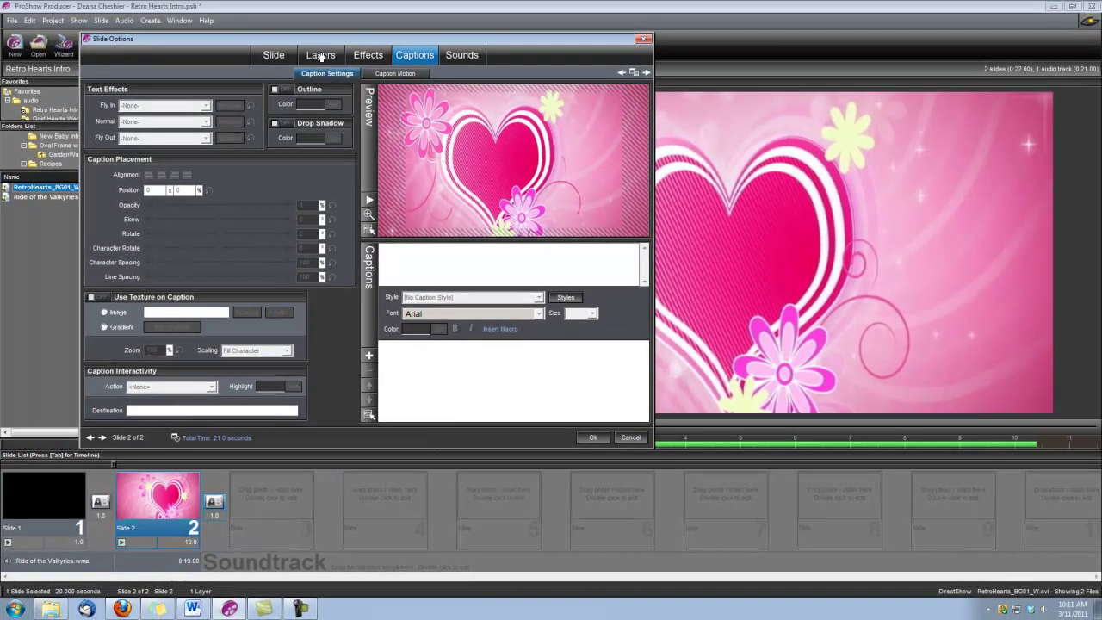
{"action": "left_click", "coordinate": [321, 56]}
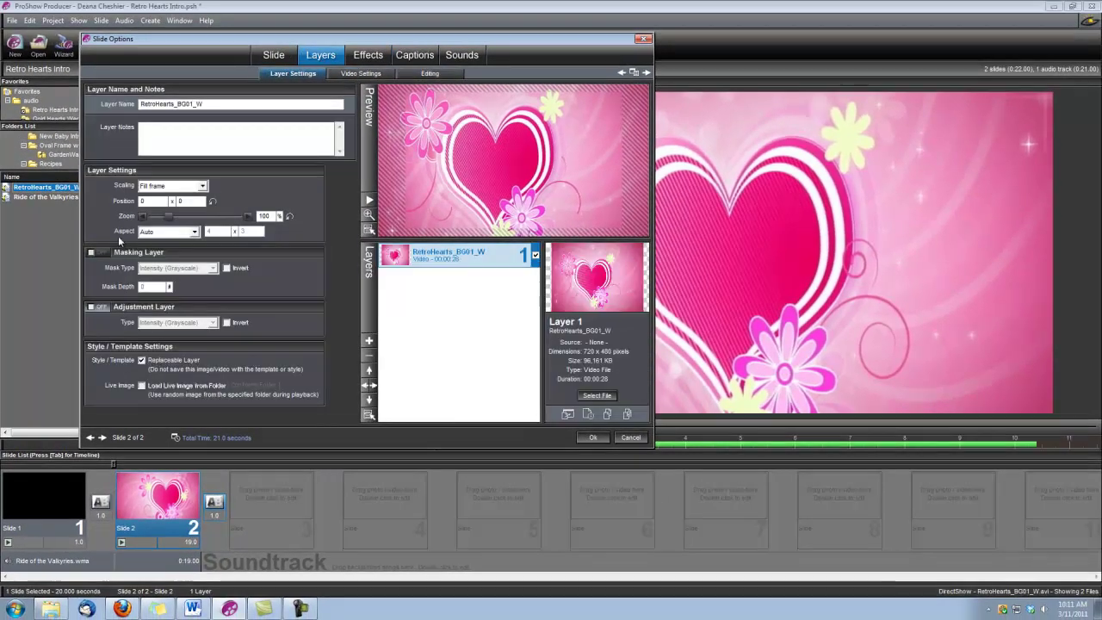
{"action": "left_click", "coordinate": [188, 234]}
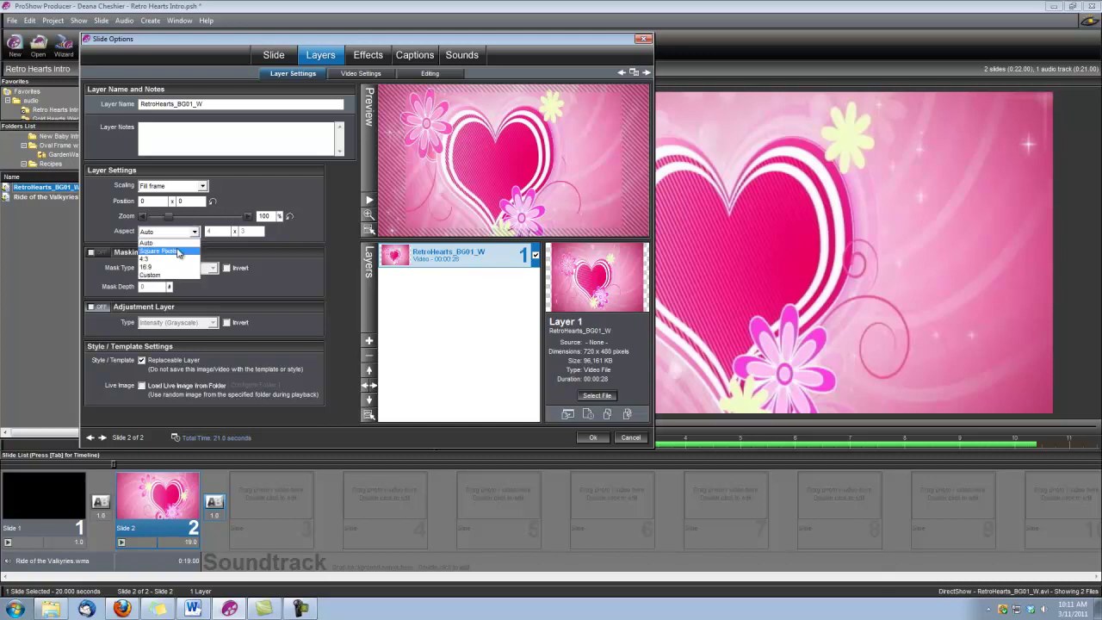
{"action": "left_click", "coordinate": [148, 268]}
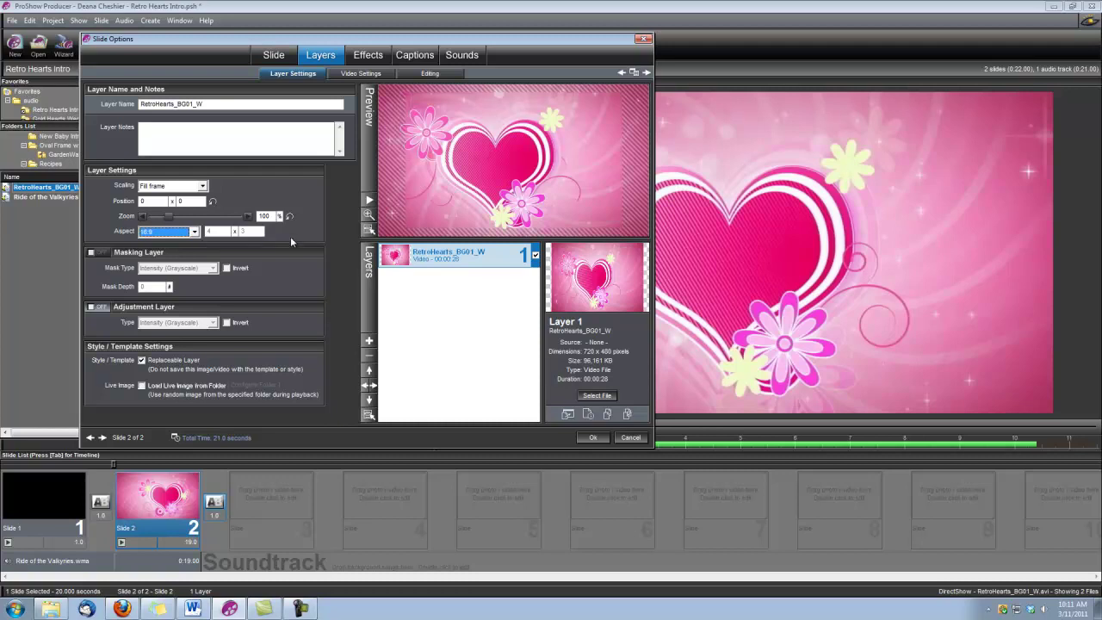
{"action": "left_click", "coordinate": [193, 234]}
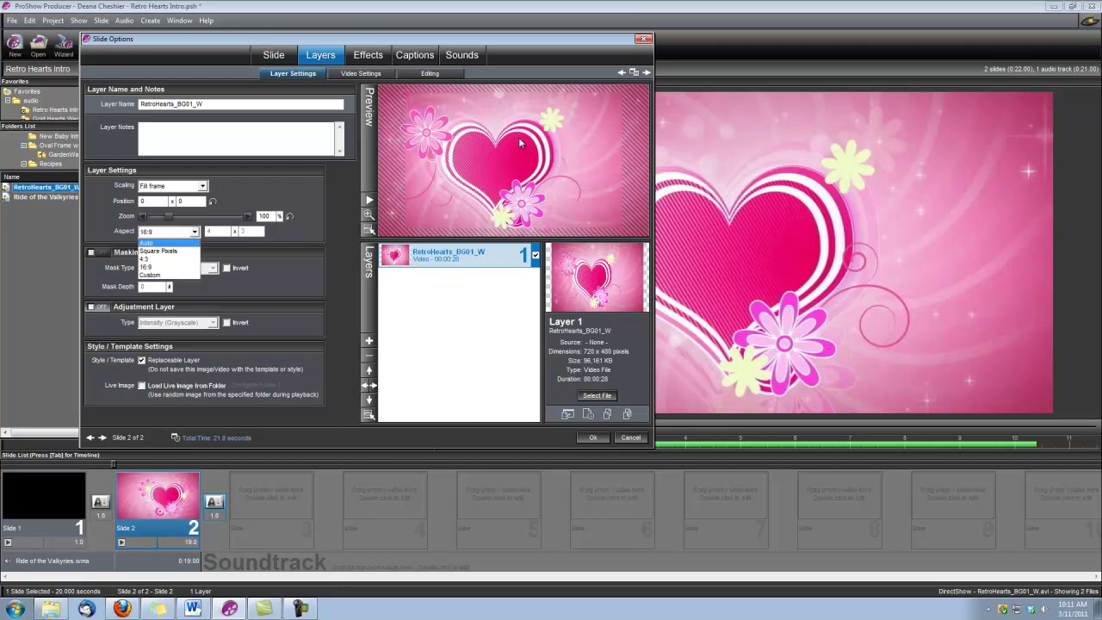
{"action": "left_click", "coordinate": [155, 244]}
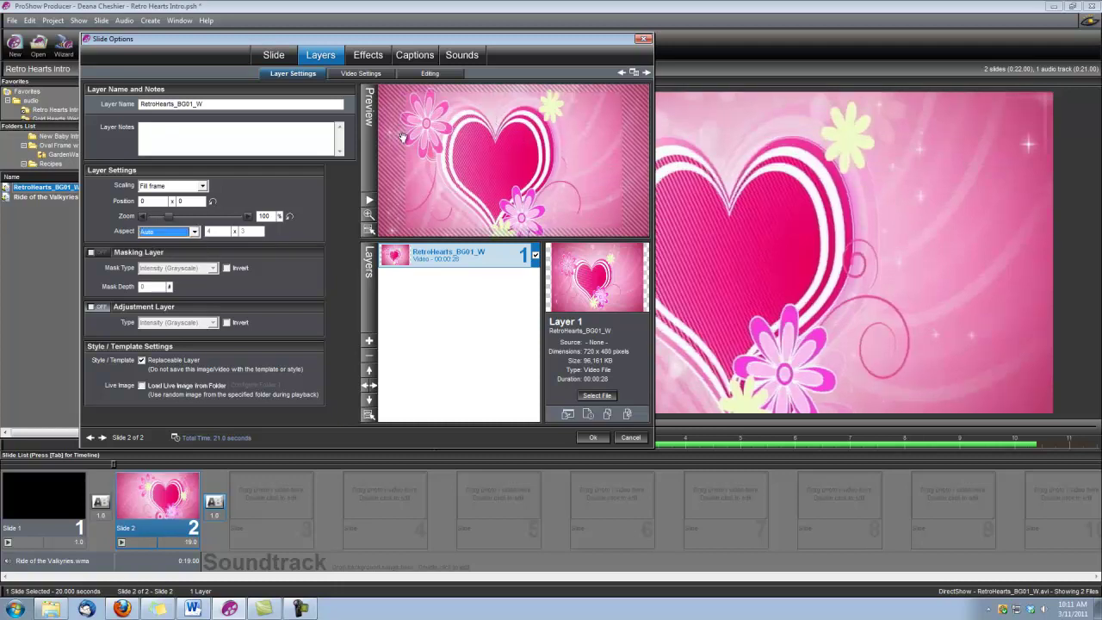
{"action": "left_click", "coordinate": [195, 232]}
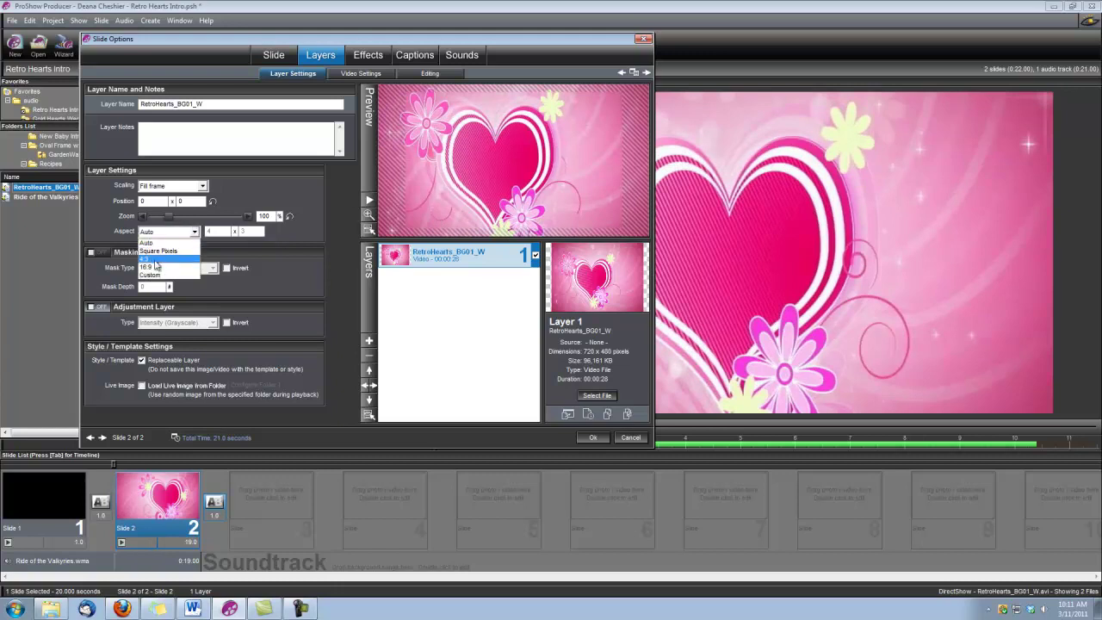
{"action": "left_click", "coordinate": [156, 270]}
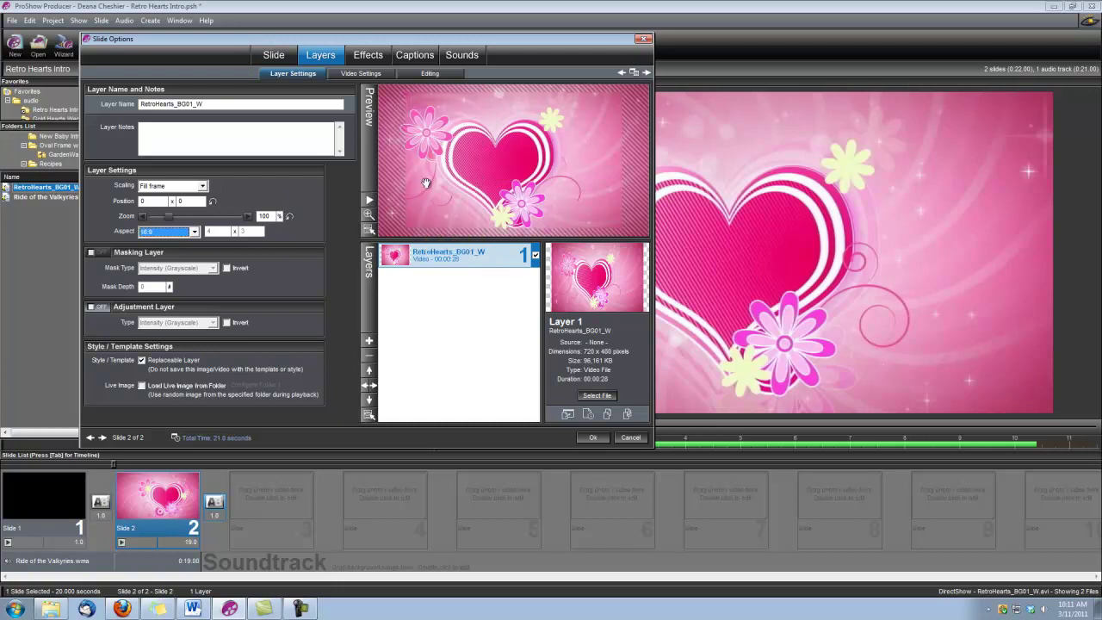
Add a 'March 5, 2011' caption and nudge it up and left.
{"action": "left_click", "coordinate": [420, 57]}
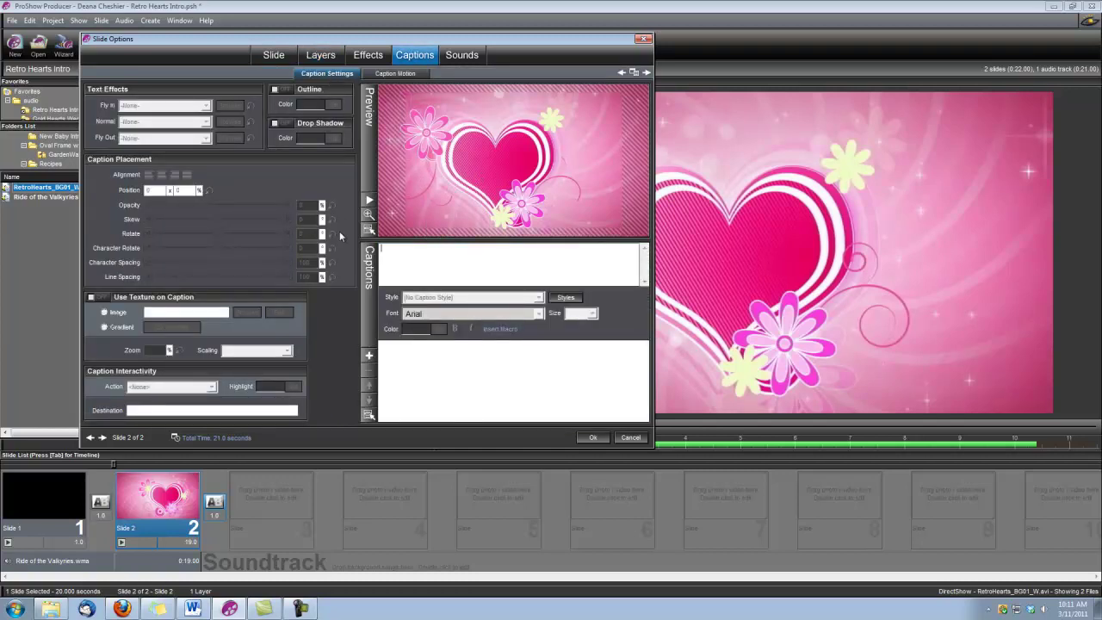
{"action": "type", "text": "March"}
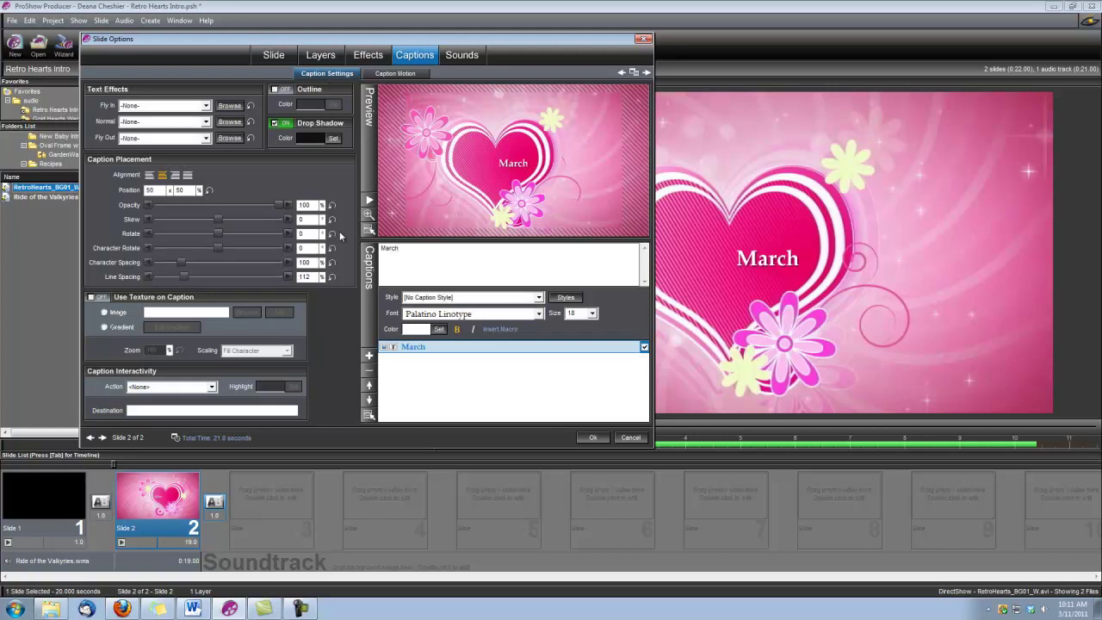
{"action": "type", "text": " 5, 2"}
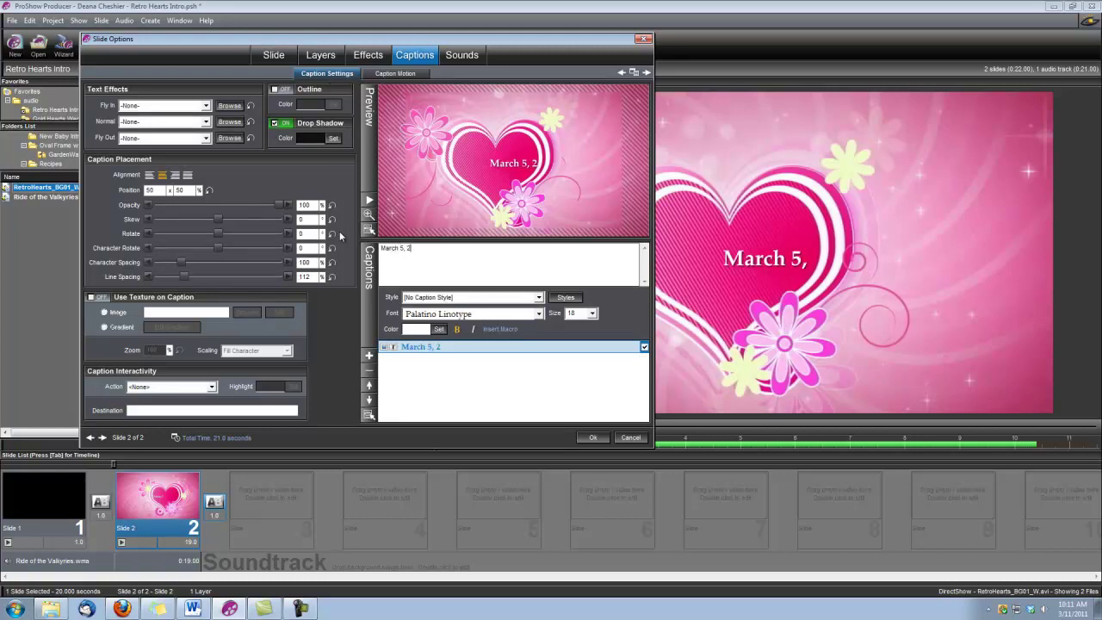
{"action": "type", "text": "011"}
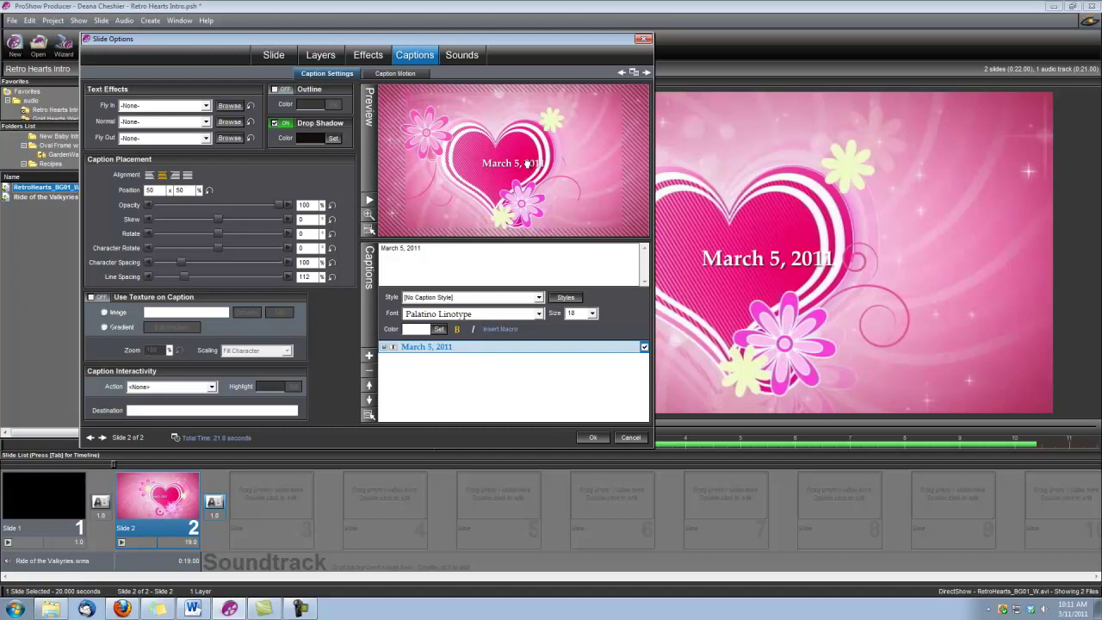
{"action": "left_click_drag", "start_coordinate": [528, 163], "coordinate": [510, 158]}
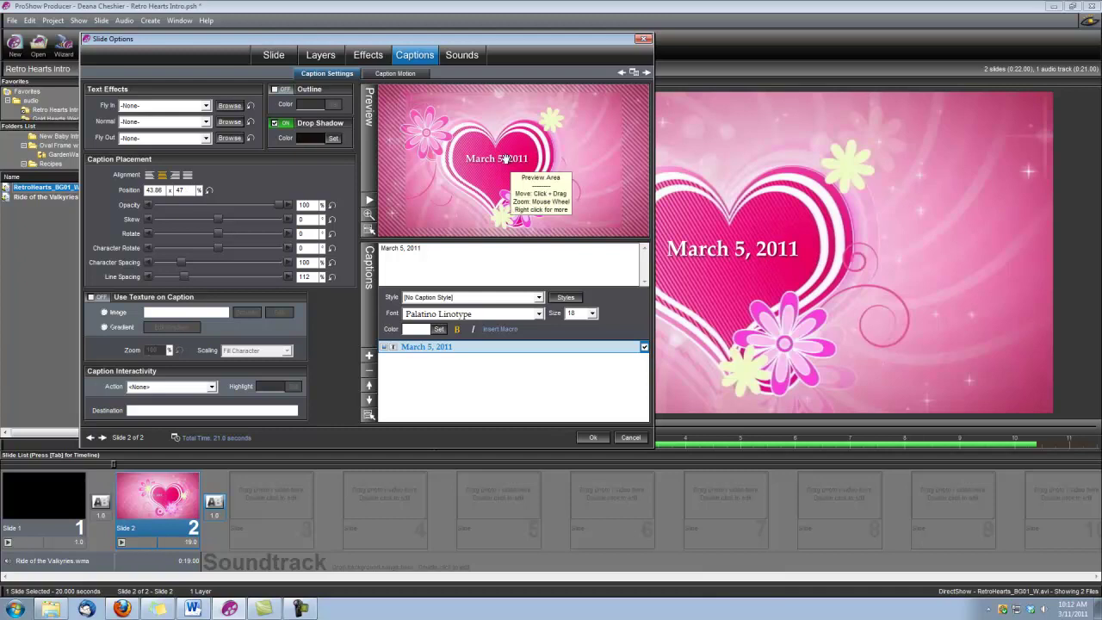
Make the date caption Fade In and exit with Fade Zoom Right.
{"action": "left_click", "coordinate": [205, 105]}
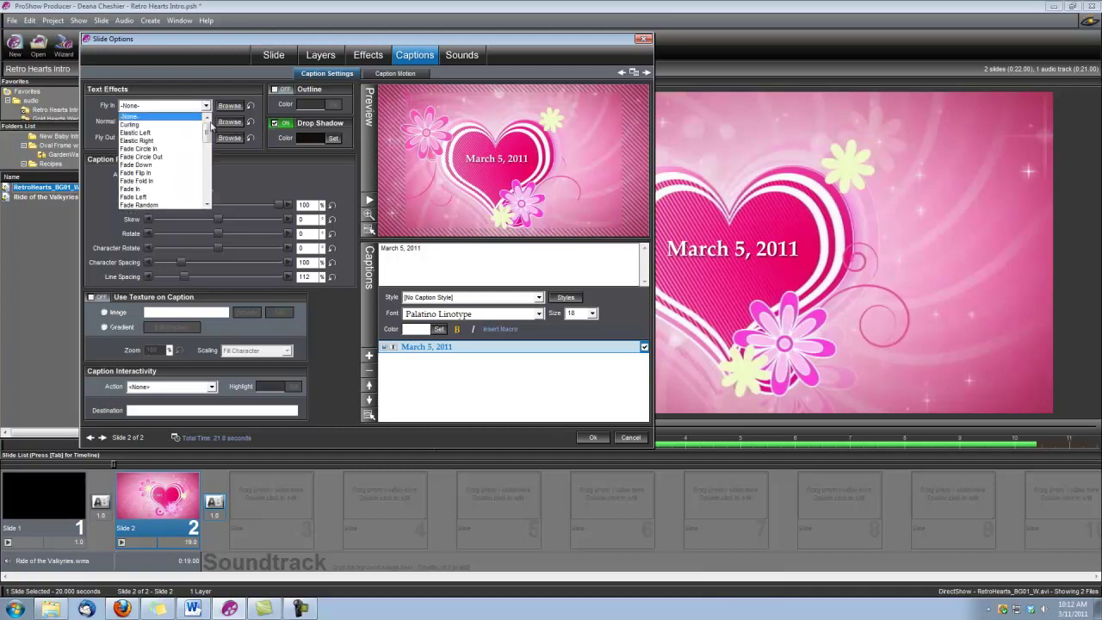
{"action": "left_click", "coordinate": [141, 169]}
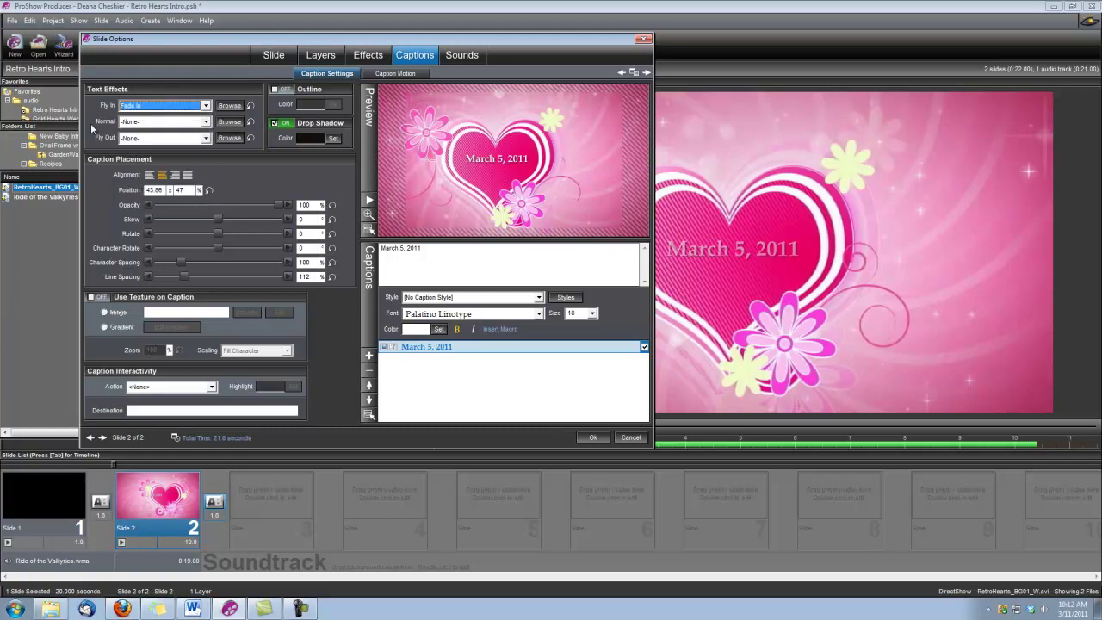
{"action": "left_click", "coordinate": [206, 138]}
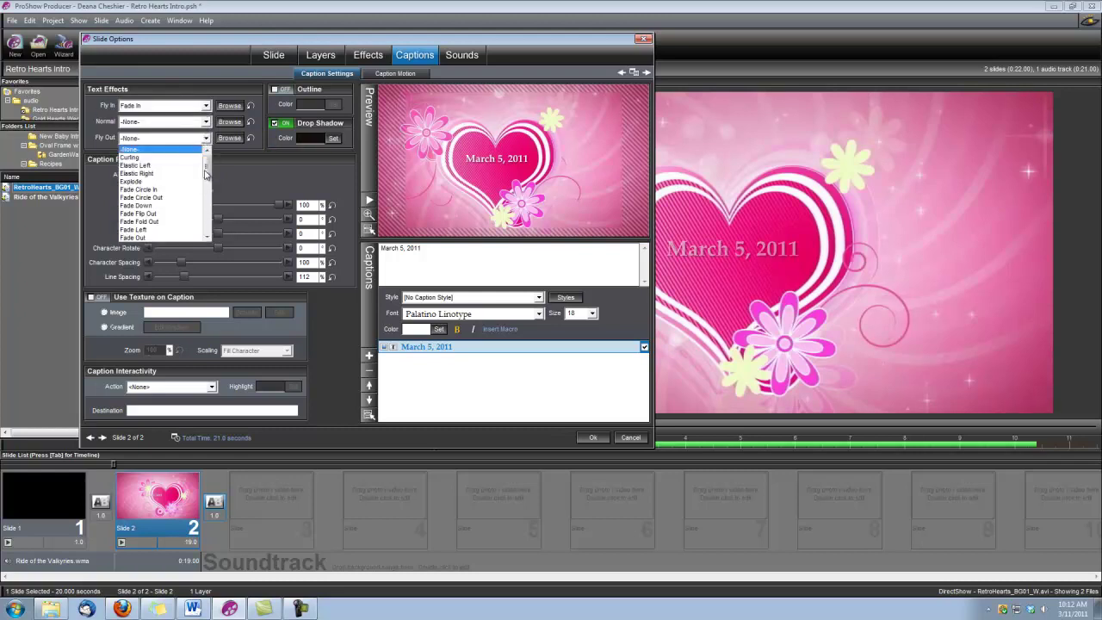
{"action": "left_click_drag", "start_coordinate": [205, 175], "coordinate": [207, 200]}
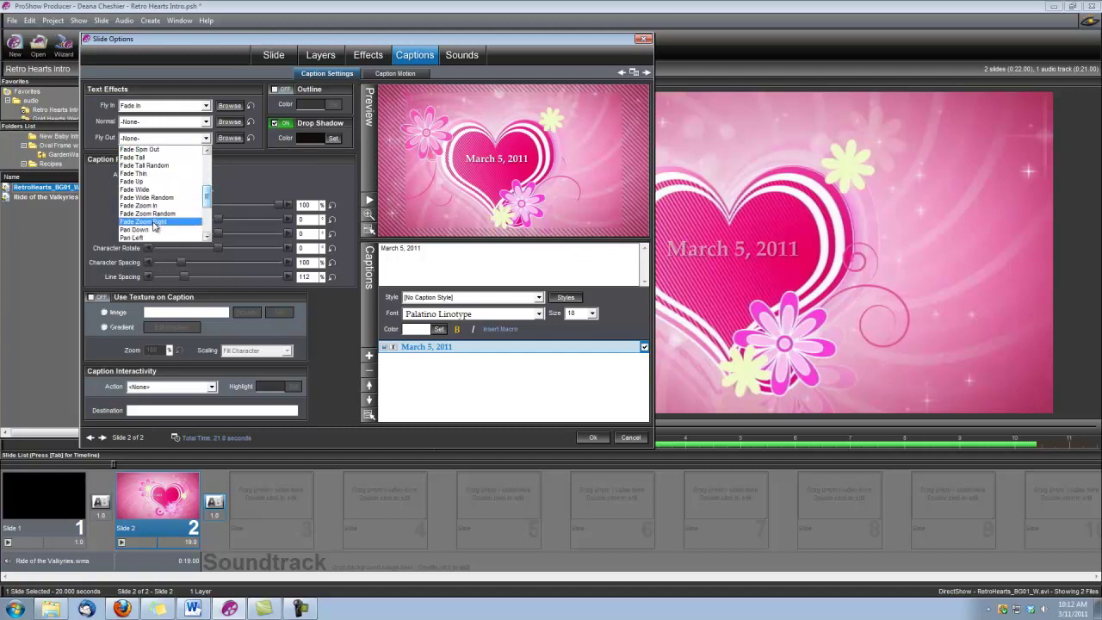
{"action": "left_click", "coordinate": [155, 222]}
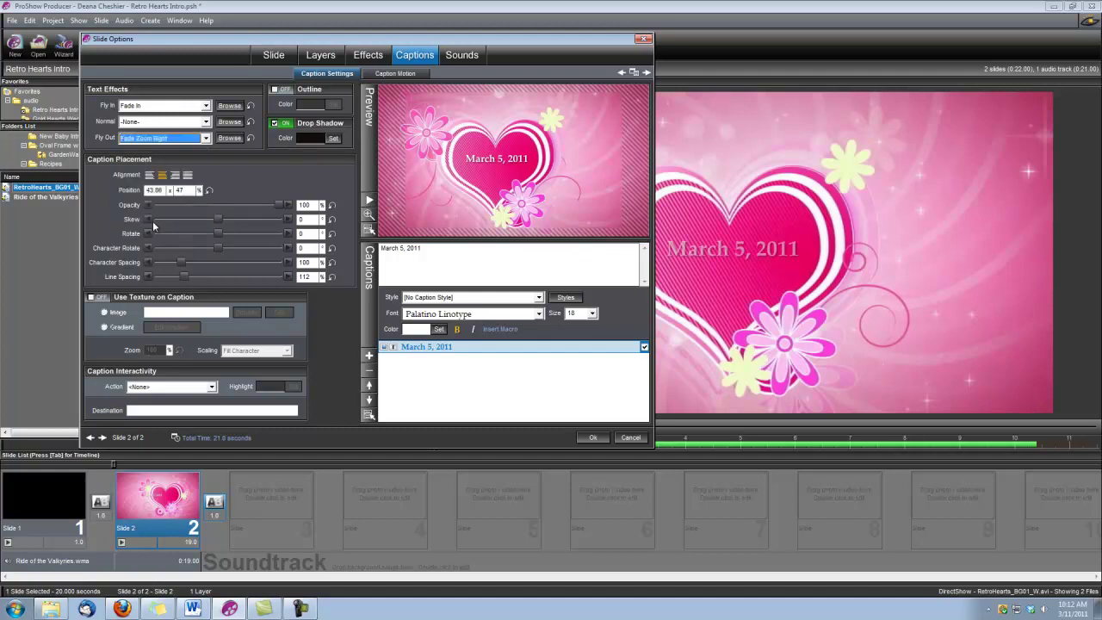
Add a caption with the couple's names and another reading 'Wedding Day'.
{"action": "left_click", "coordinate": [369, 356]}
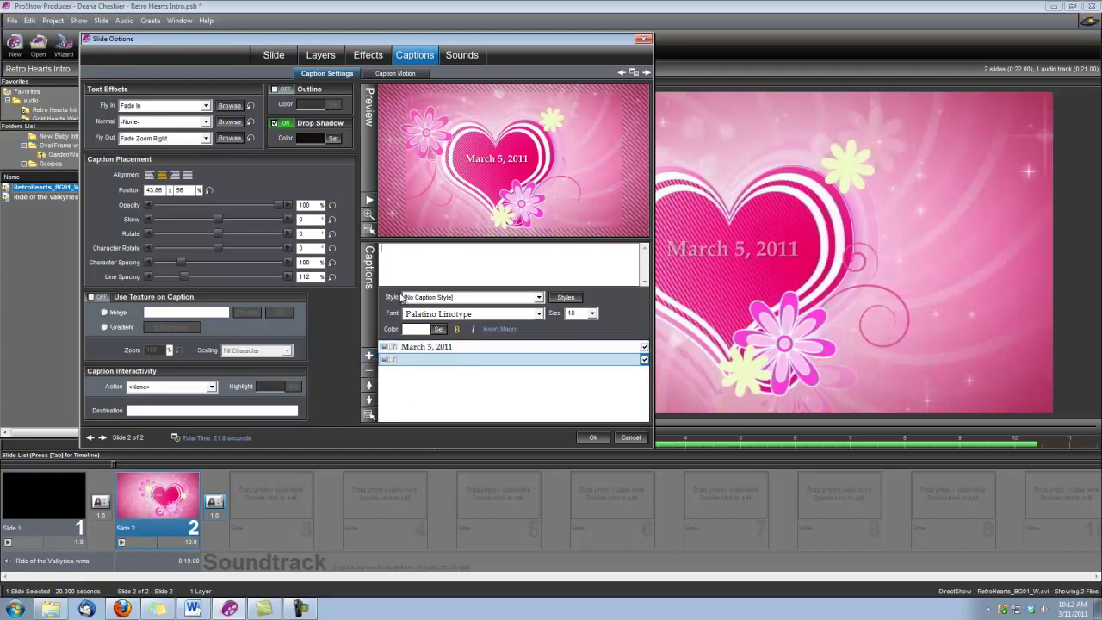
{"action": "type", "text": "Bonnie &"}
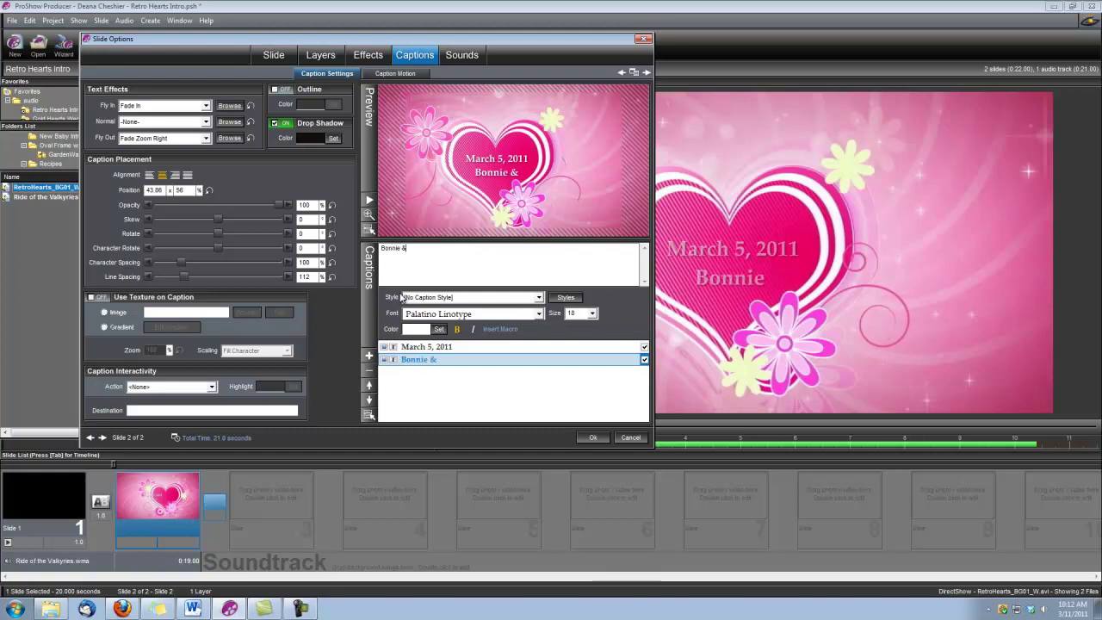
{"action": "type", "text": " Clyde"}
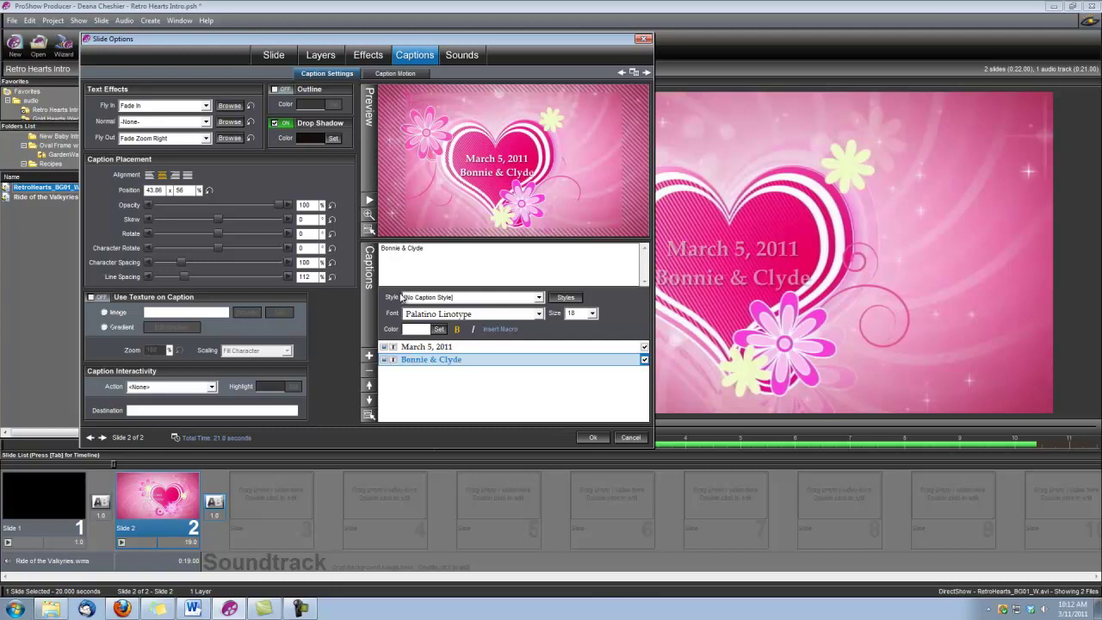
{"action": "type", "text": "'s"}
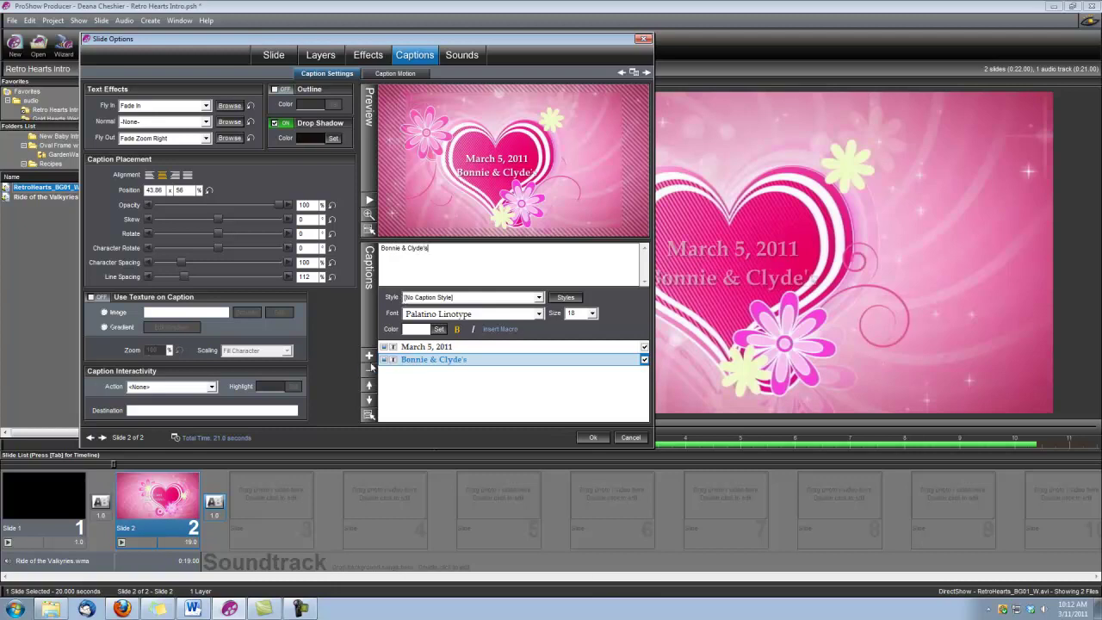
{"action": "left_click", "coordinate": [369, 356]}
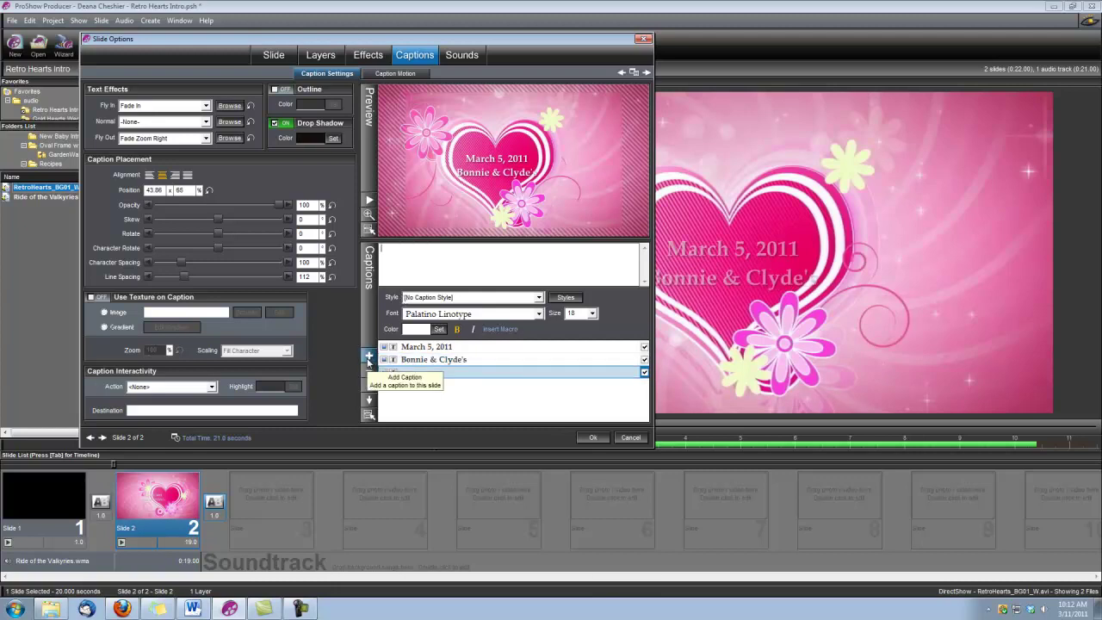
{"action": "type", "text": "Weddin"}
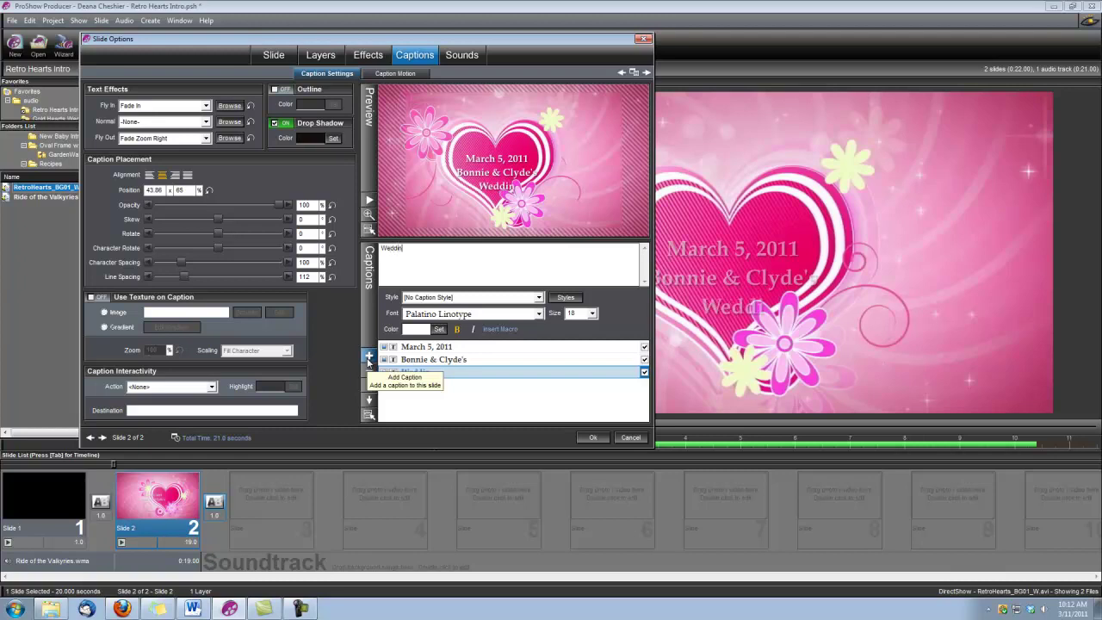
{"action": "type", "text": "g Day"}
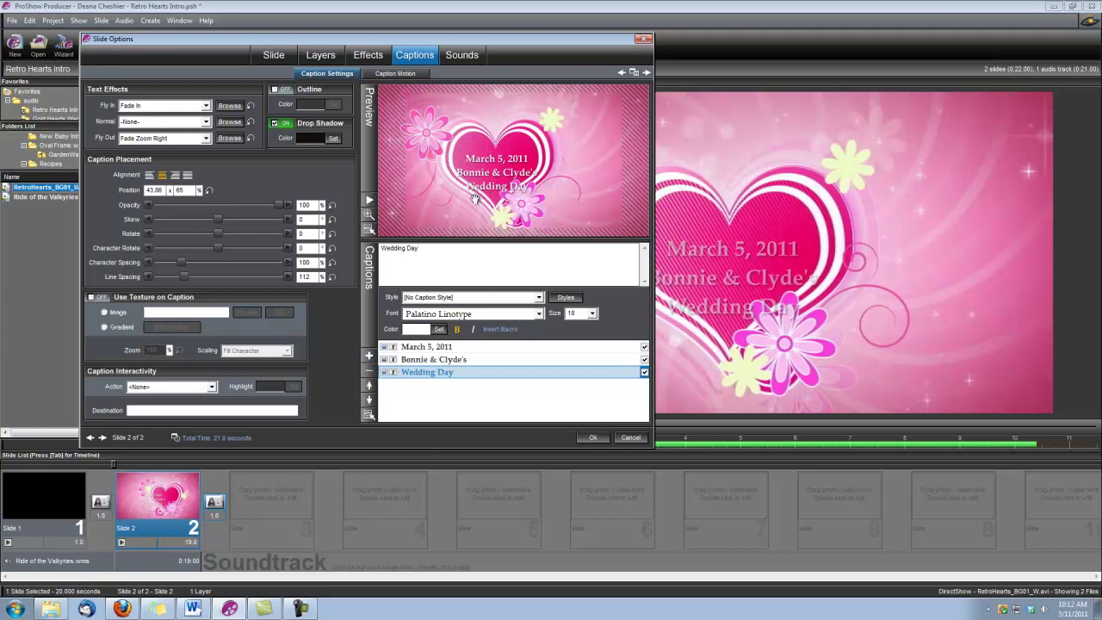
Set the March 5, 2011 caption's first motion keyframe to 1 second.
{"action": "left_click", "coordinate": [403, 76]}
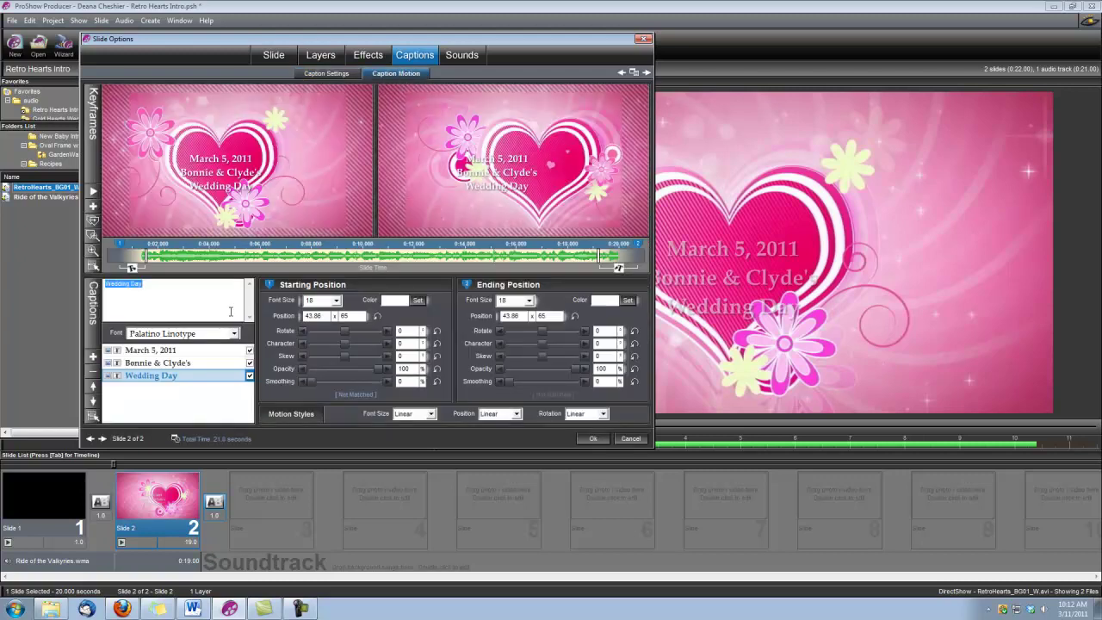
{"action": "left_click", "coordinate": [147, 354]}
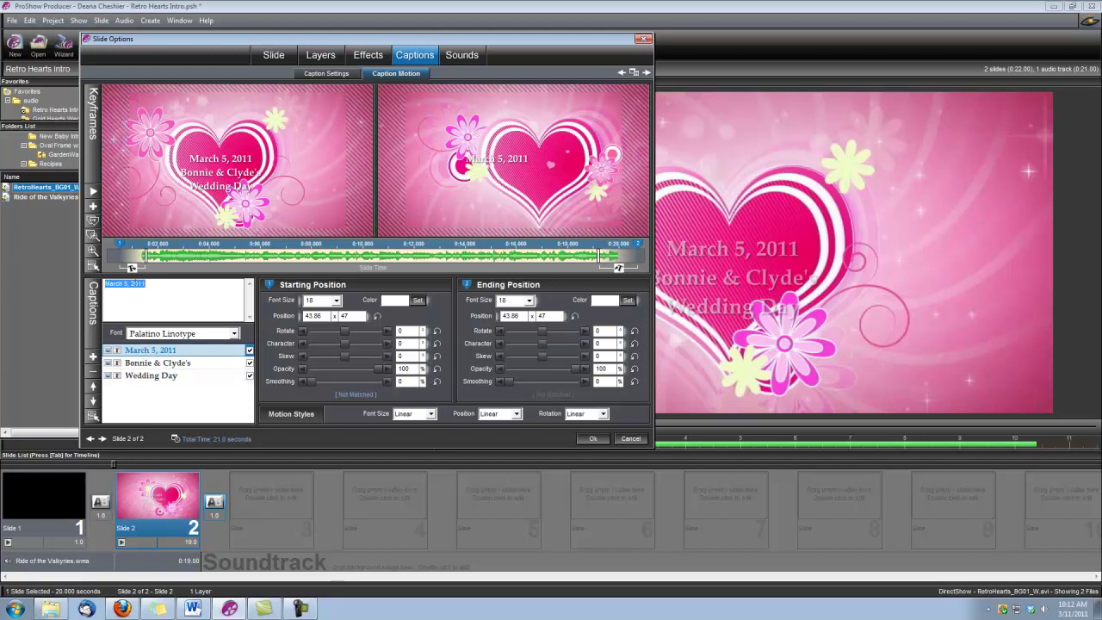
{"action": "right_click", "coordinate": [121, 246]}
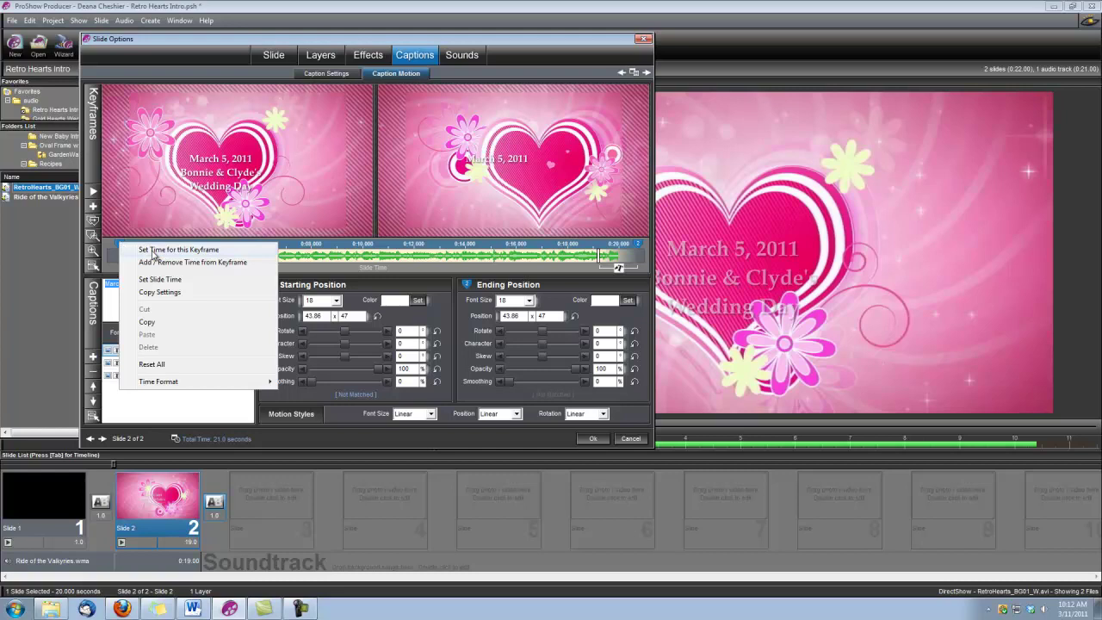
{"action": "left_click", "coordinate": [153, 249]}
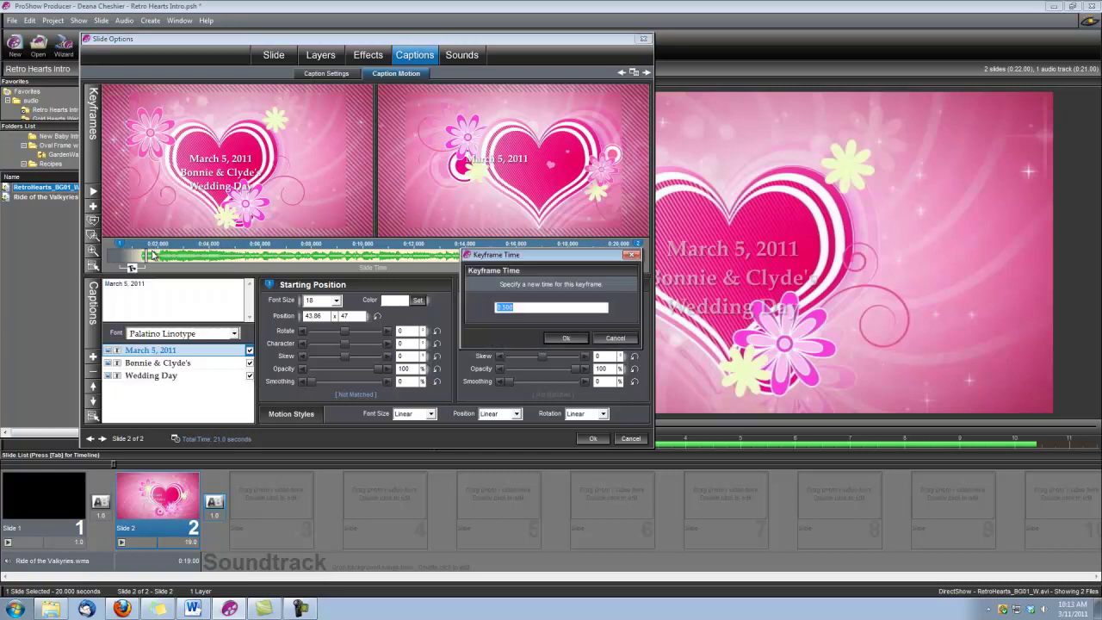
{"action": "type", "text": "1"}
{"action": "left_click", "coordinate": [565, 337]}
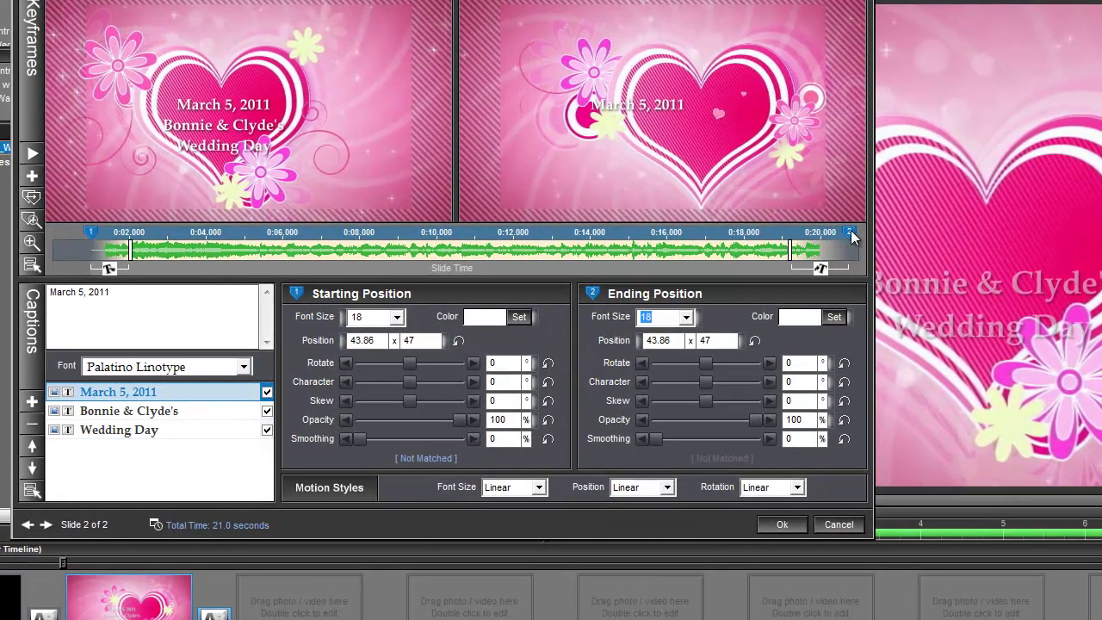
Set the date caption's second motion keyframe to 5 seconds.
{"action": "right_click", "coordinate": [804, 237]}
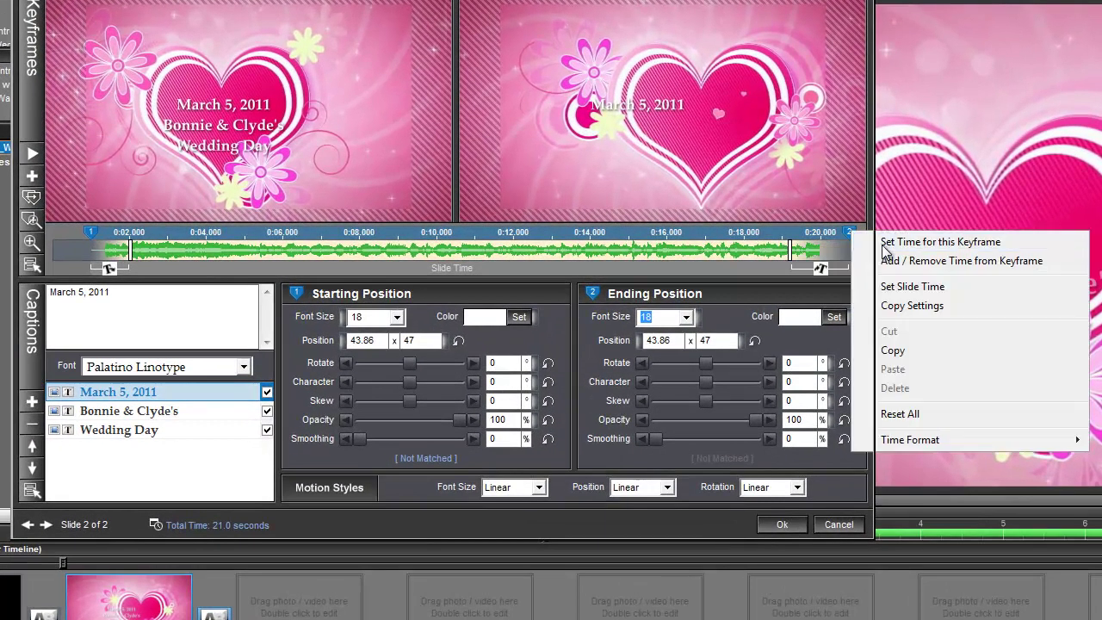
{"action": "left_click", "coordinate": [834, 245]}
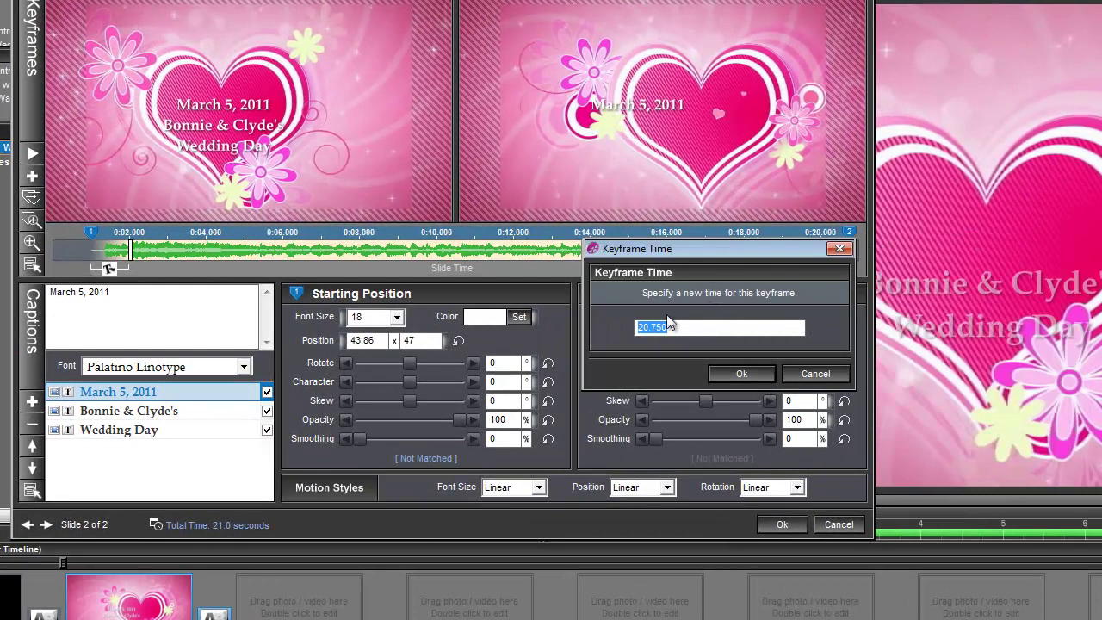
{"action": "type", "text": "5"}
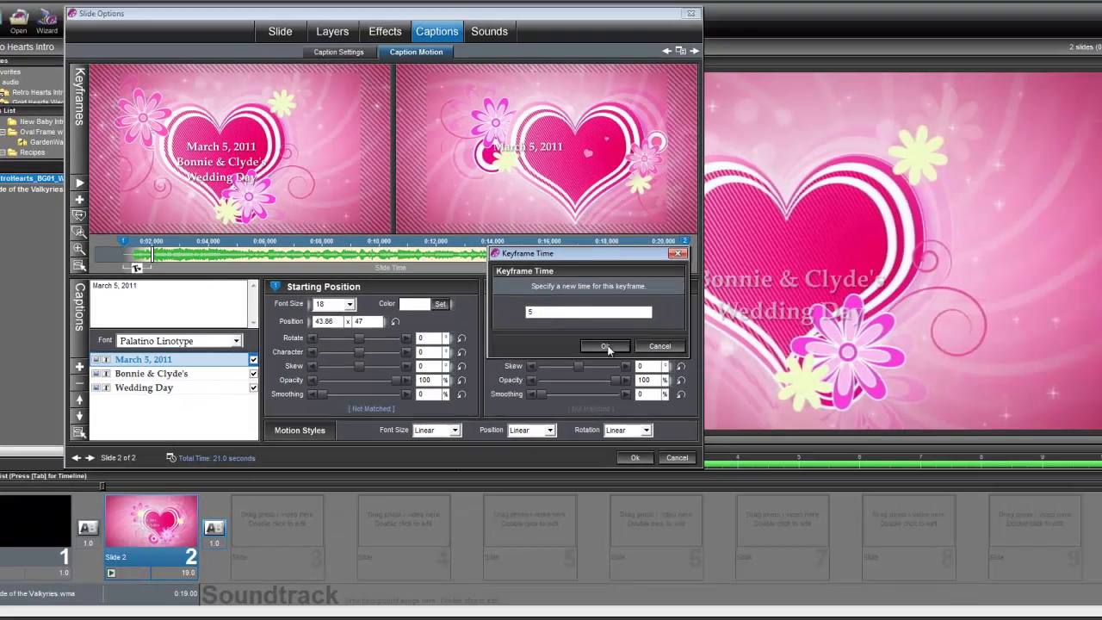
{"action": "left_click", "coordinate": [728, 371]}
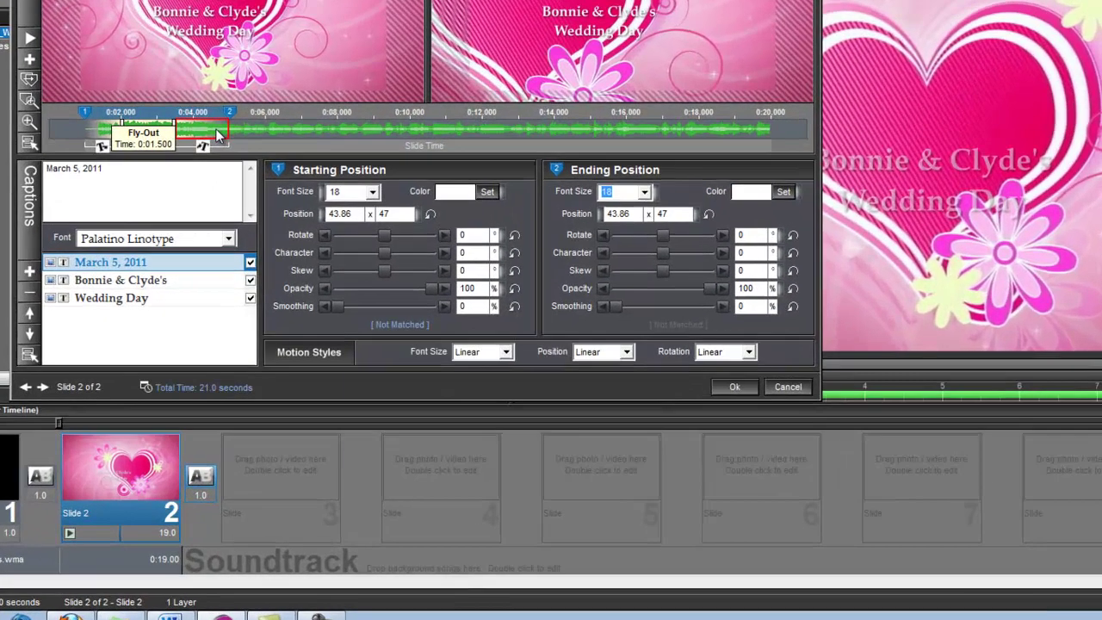
{"action": "right_click", "coordinate": [239, 259]}
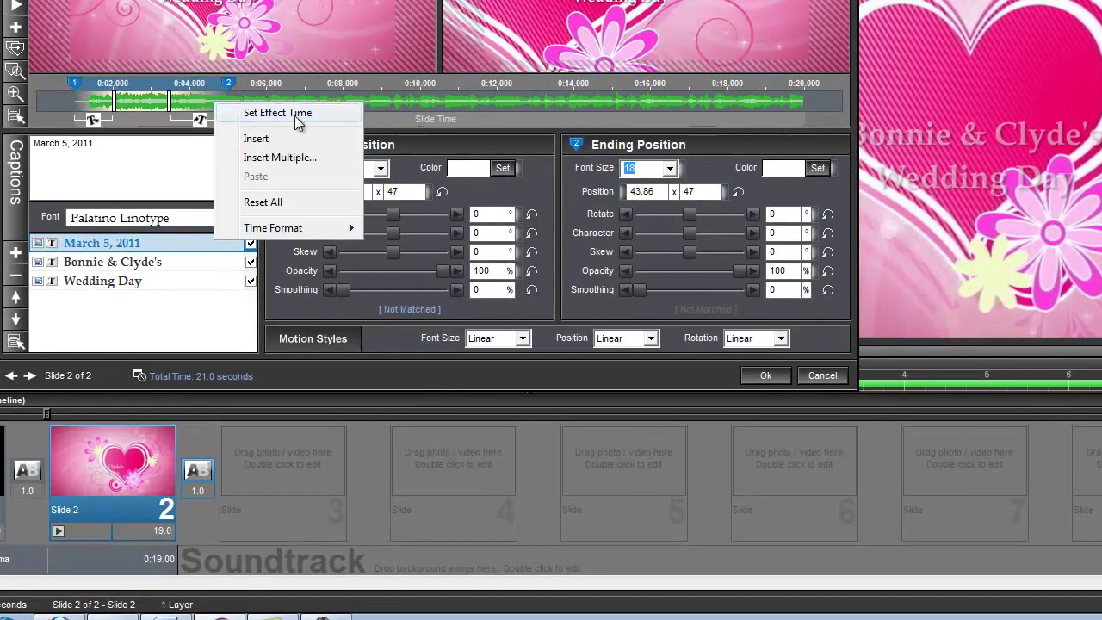
{"action": "left_click", "coordinate": [222, 112]}
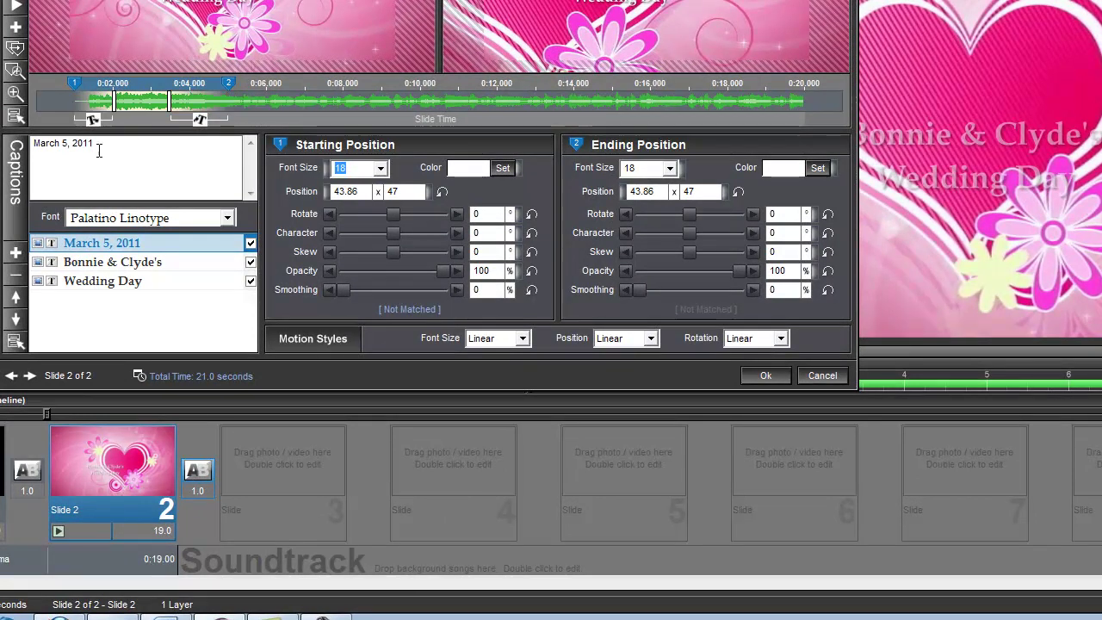
Retime the couple's-names caption keyframes, starting its motion at 6.5 seconds.
{"action": "left_click", "coordinate": [138, 267]}
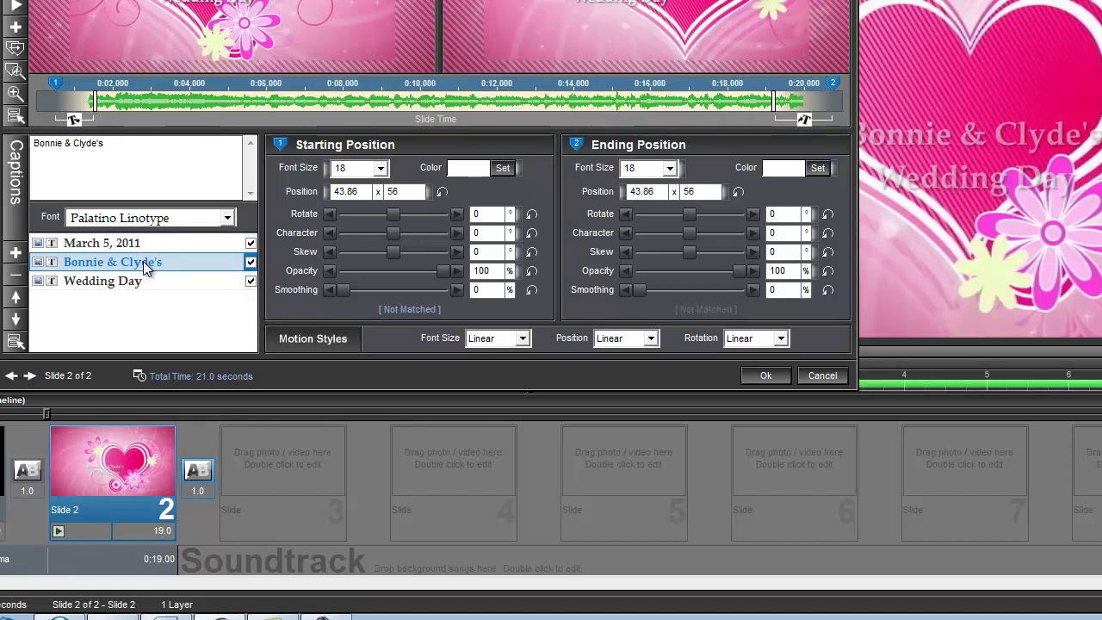
{"action": "right_click", "coordinate": [56, 81]}
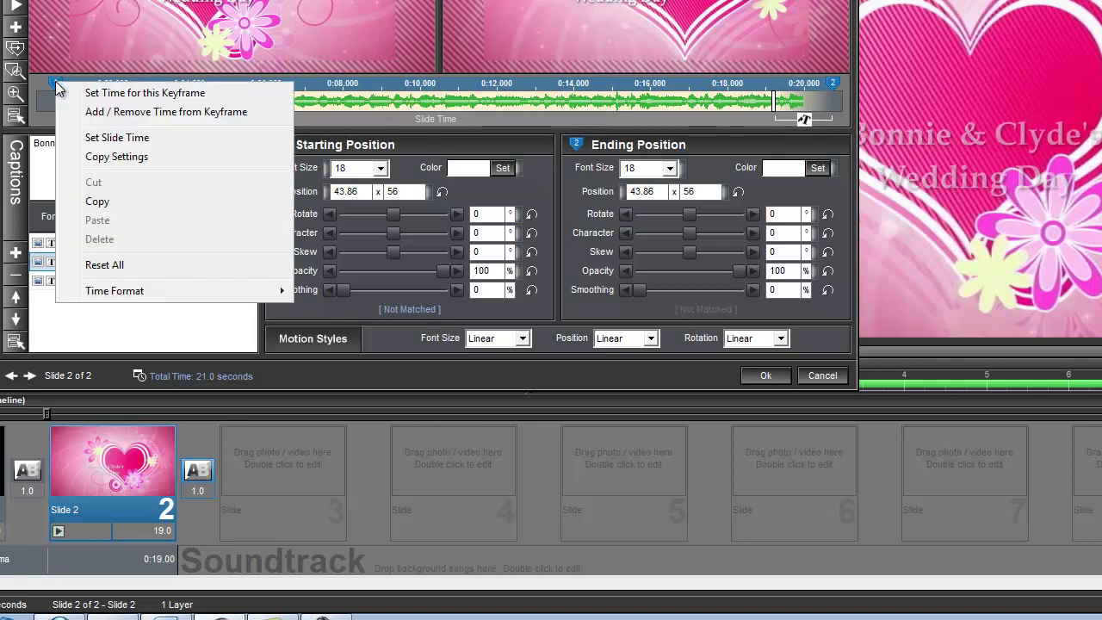
{"action": "left_click", "coordinate": [107, 93]}
{"action": "type", "text": "6.5"}
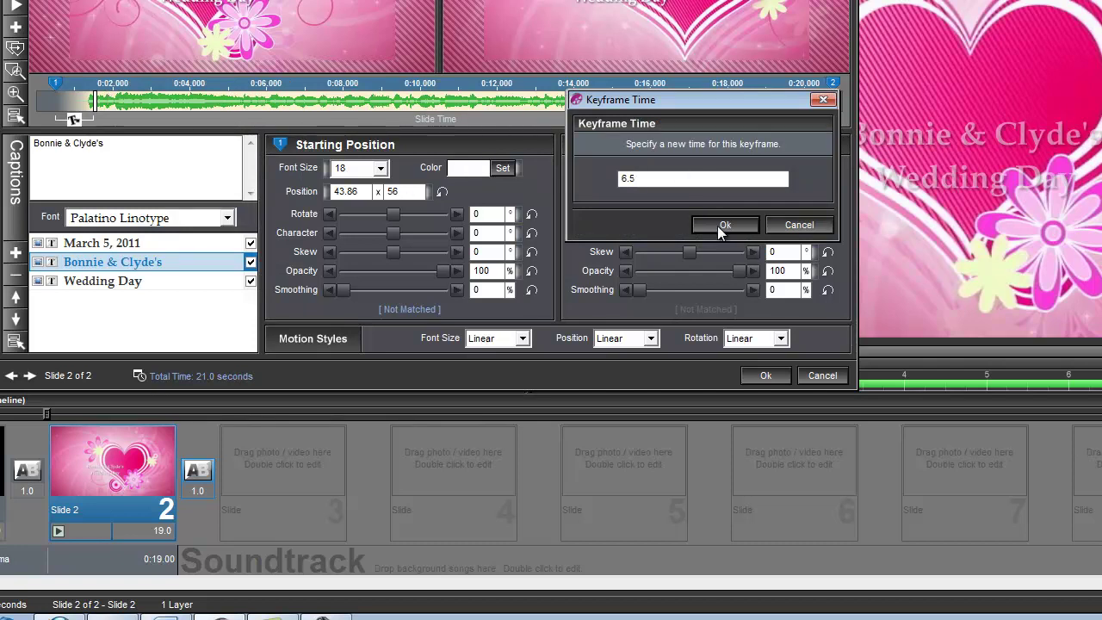
{"action": "left_click", "coordinate": [720, 226]}
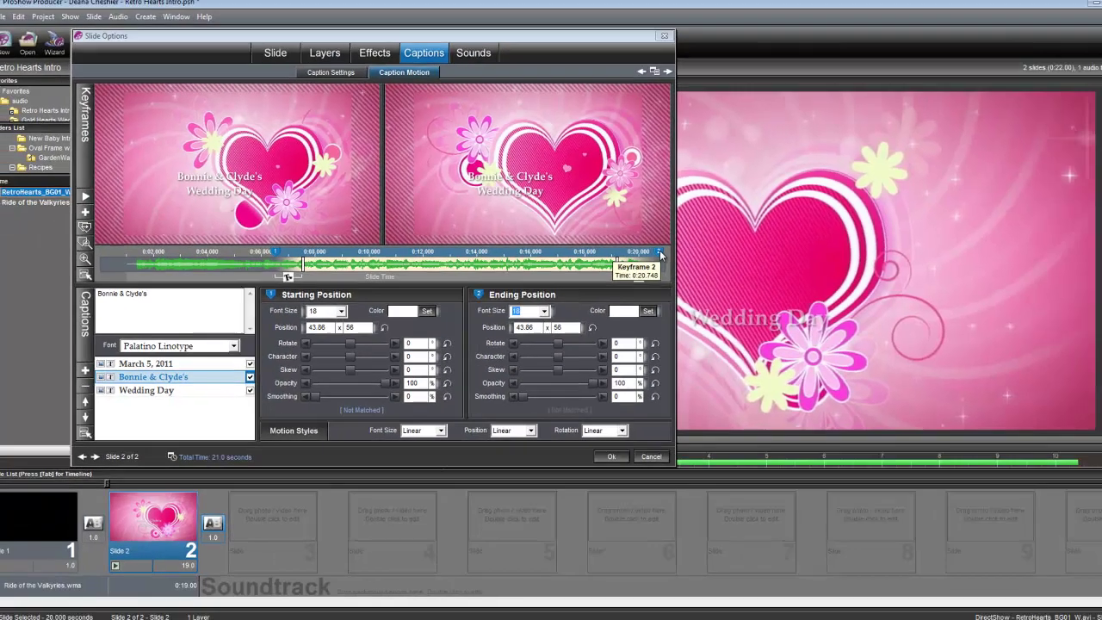
{"action": "right_click", "coordinate": [660, 254]}
{"action": "left_click", "coordinate": [688, 260]}
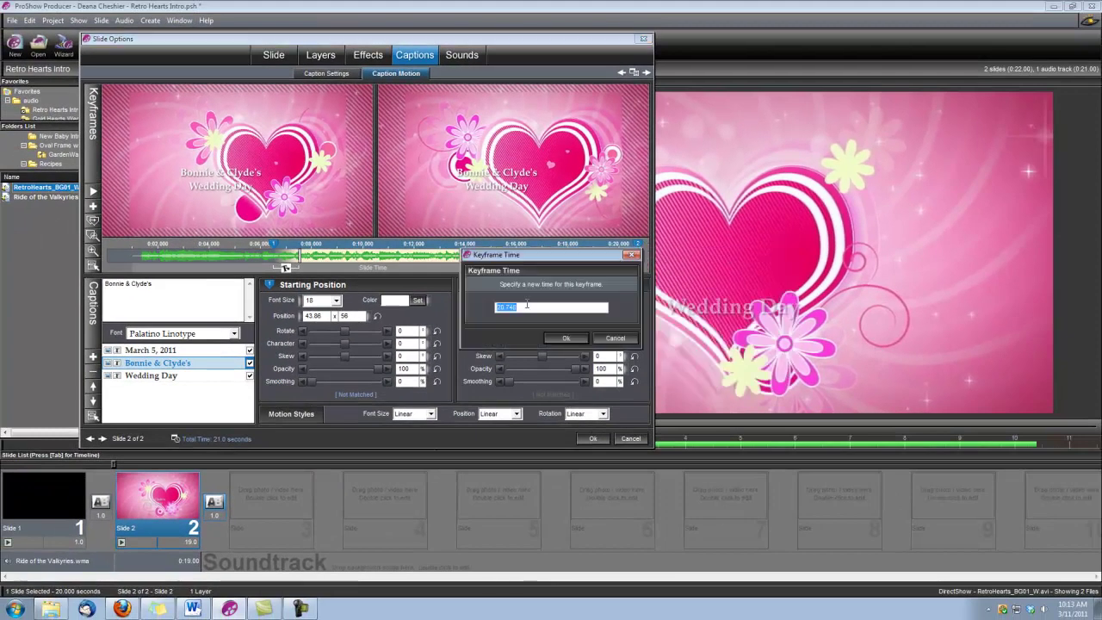
{"action": "type", "text": "12"}
{"action": "left_click", "coordinate": [568, 337]}
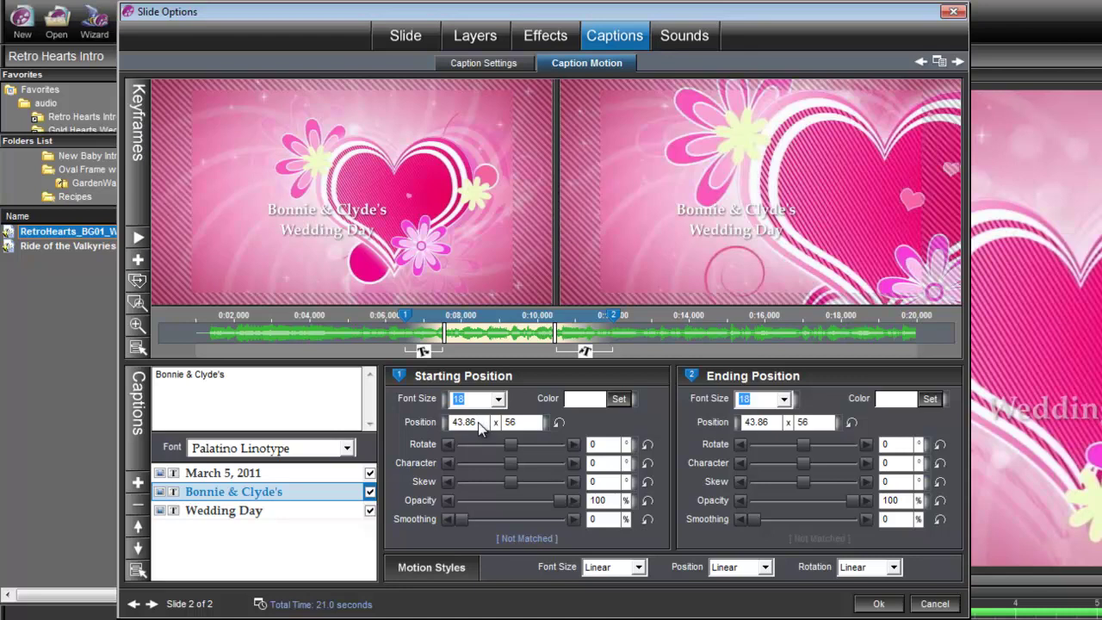
Set the couple's-names caption start and end positions to 59.33 x 48.82.
{"action": "left_click_drag", "start_coordinate": [479, 423], "coordinate": [436, 423]}
{"action": "type", "text": "59.33"}
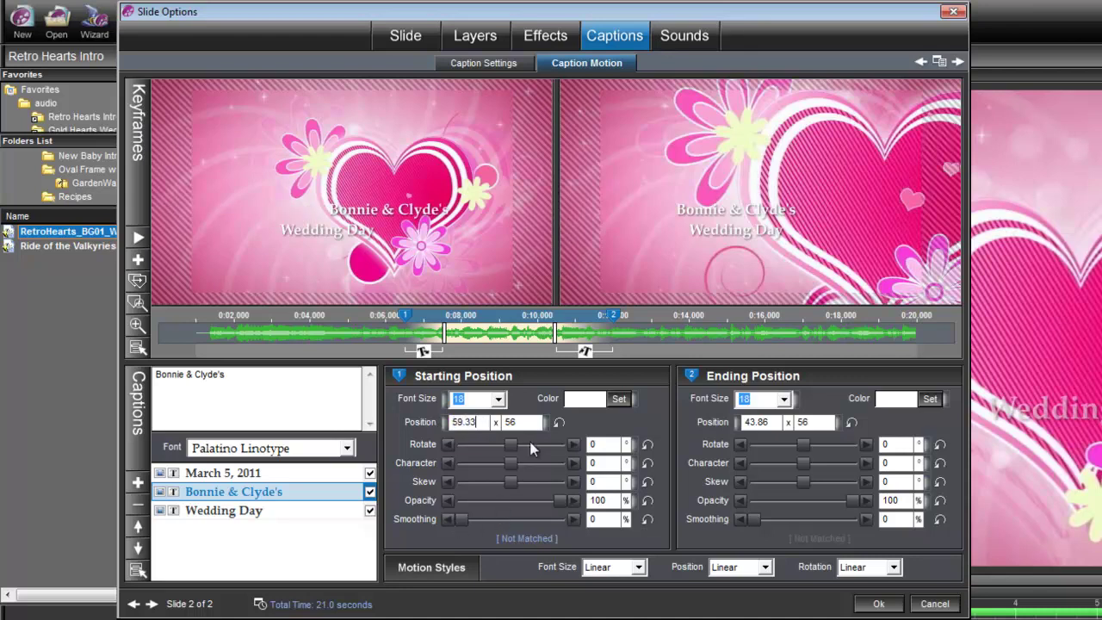
{"action": "double_click", "coordinate": [539, 422]}
{"action": "type", "text": "48.82"}
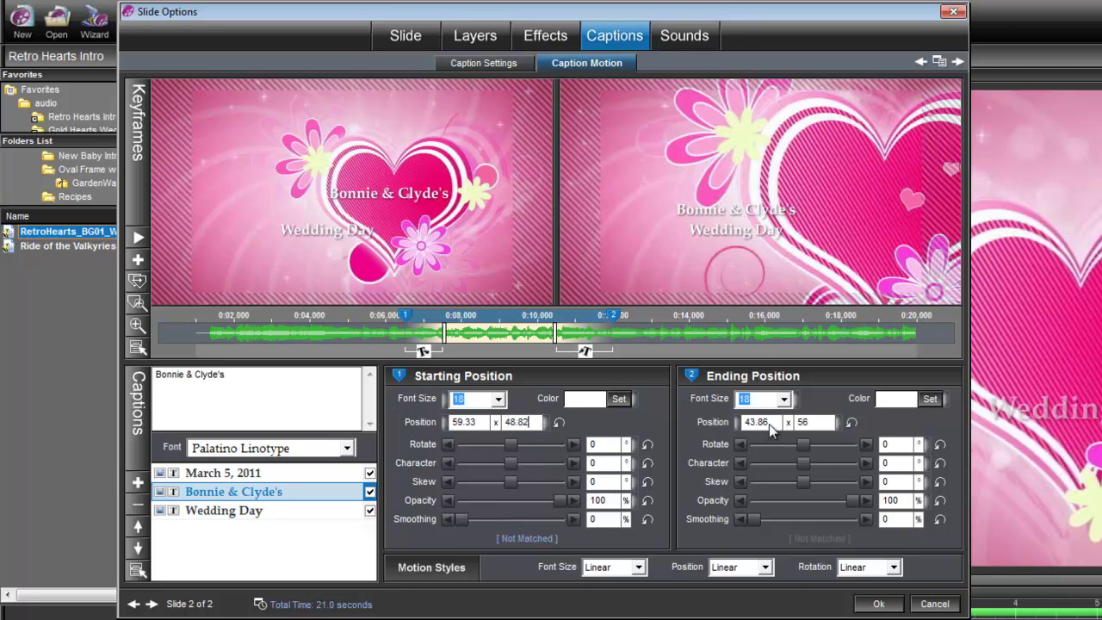
{"action": "double_click", "coordinate": [778, 422]}
{"action": "type", "text": "59.33"}
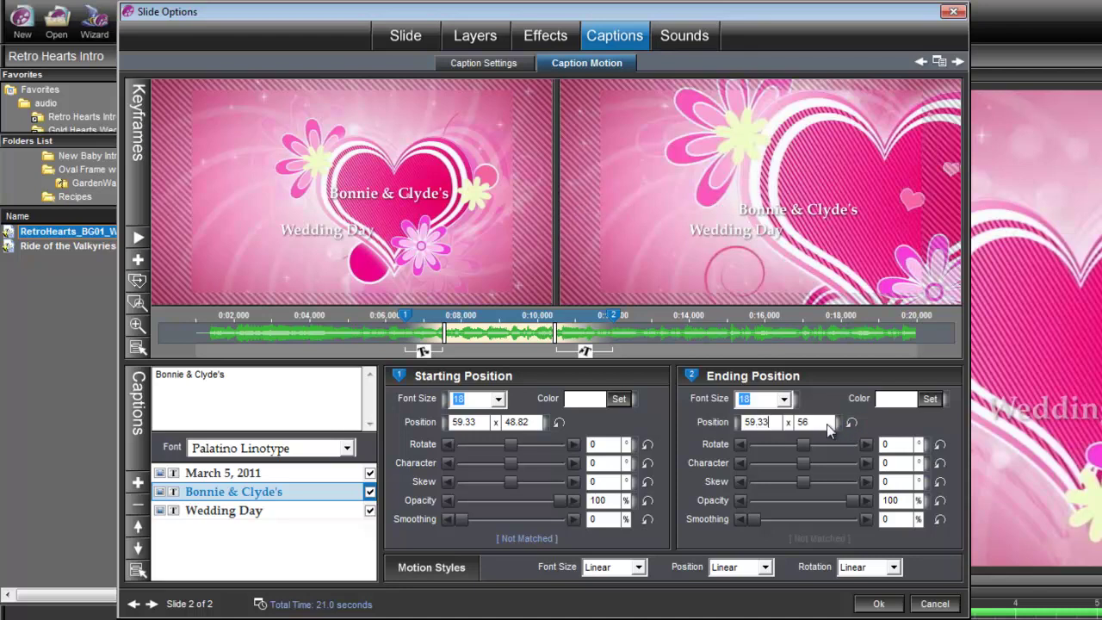
{"action": "key", "text": "Tab"}
{"action": "type", "text": "48.8"}
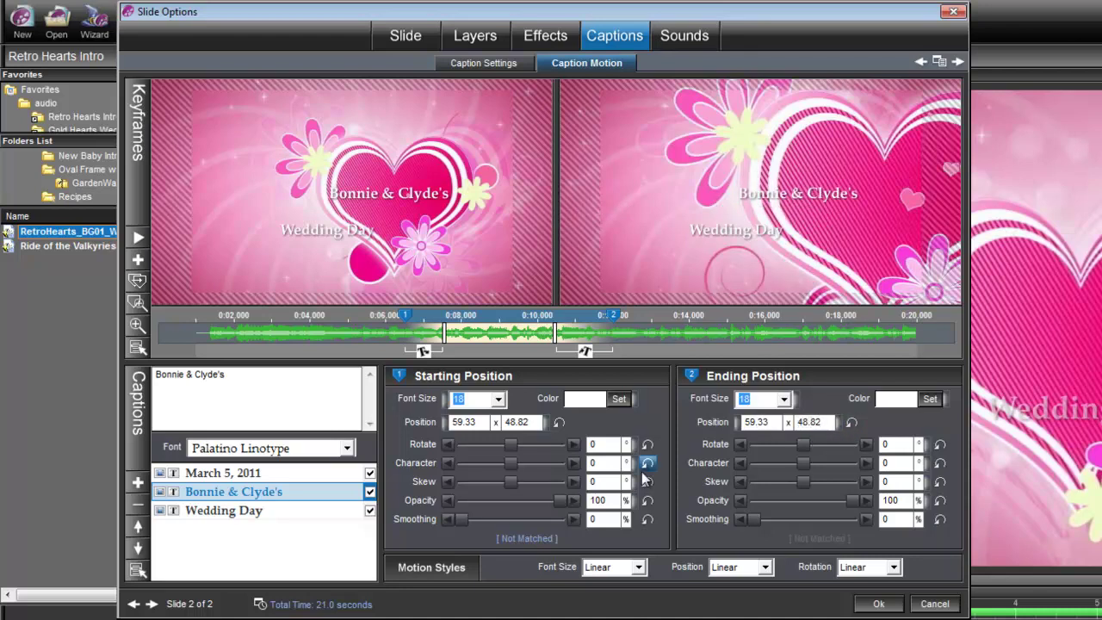
Time the Wedding Day caption's keyframes to 14 and 19 seconds.
{"action": "left_click", "coordinate": [267, 514]}
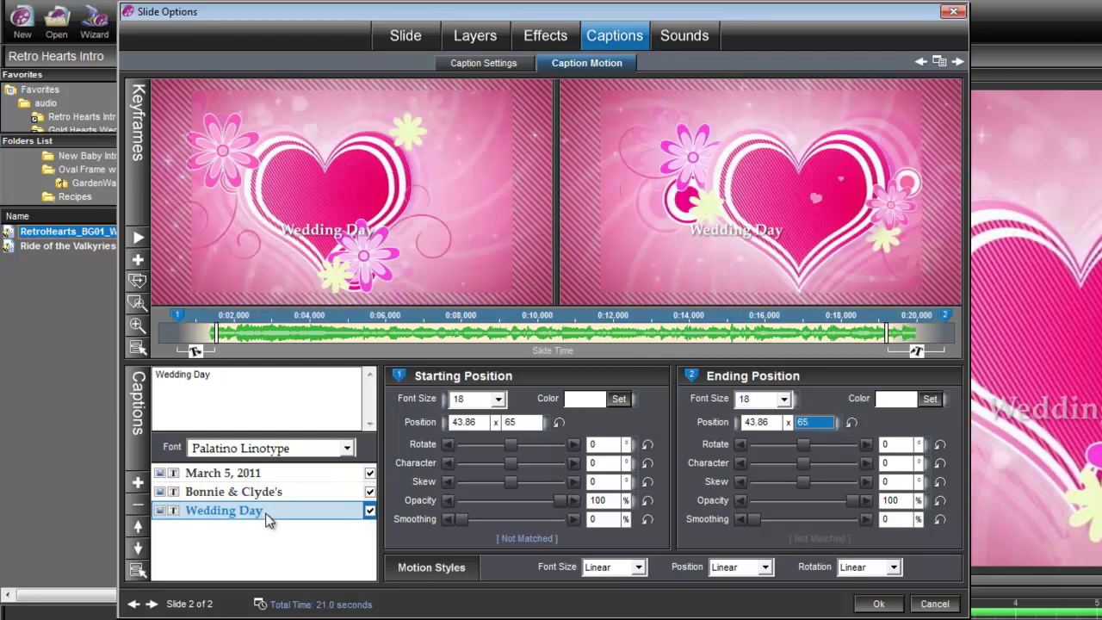
{"action": "right_click", "coordinate": [178, 319]}
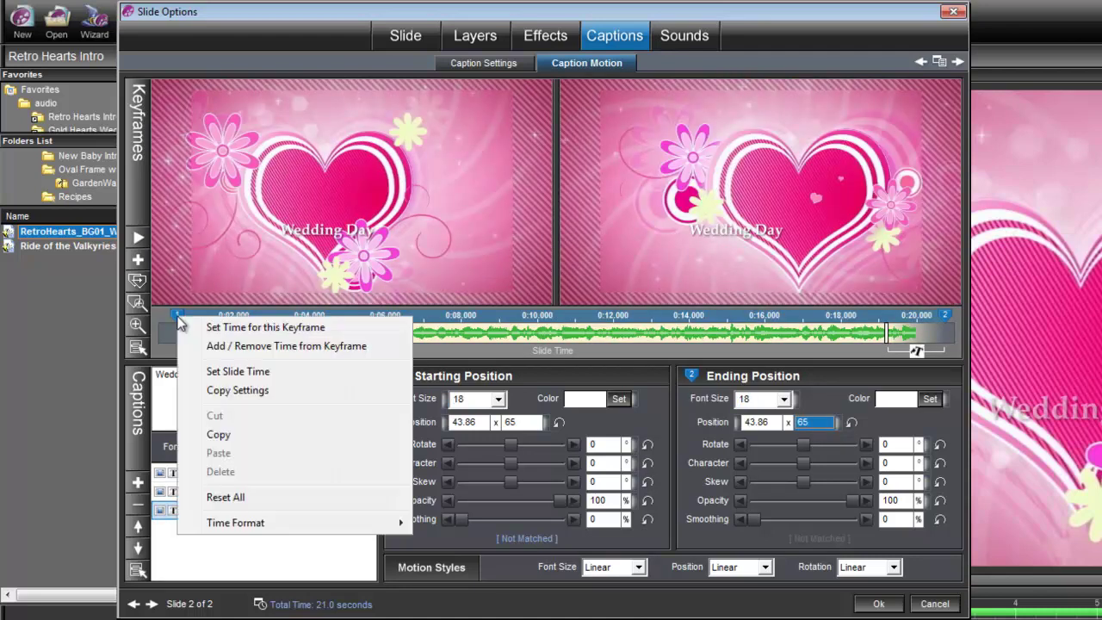
{"action": "left_click", "coordinate": [236, 331]}
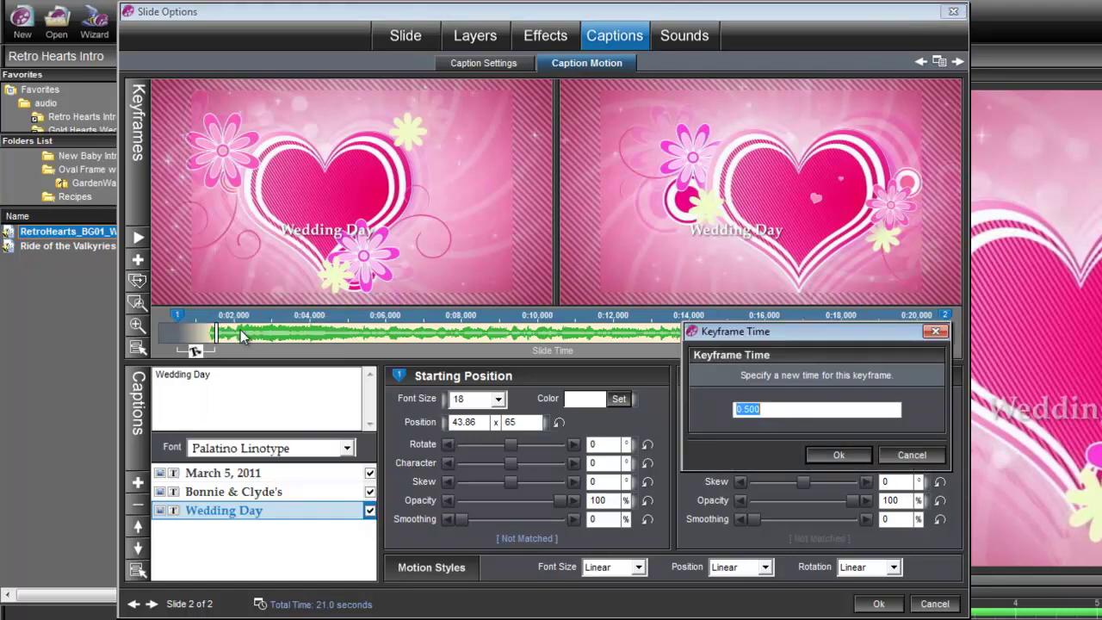
{"action": "type", "text": "14"}
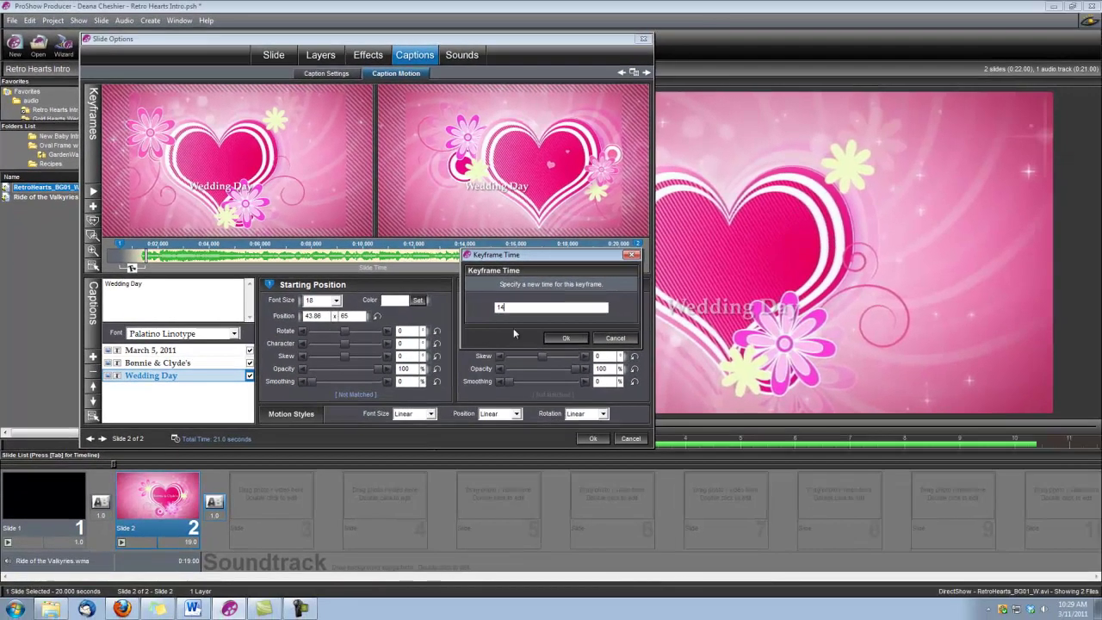
{"action": "left_click", "coordinate": [566, 338]}
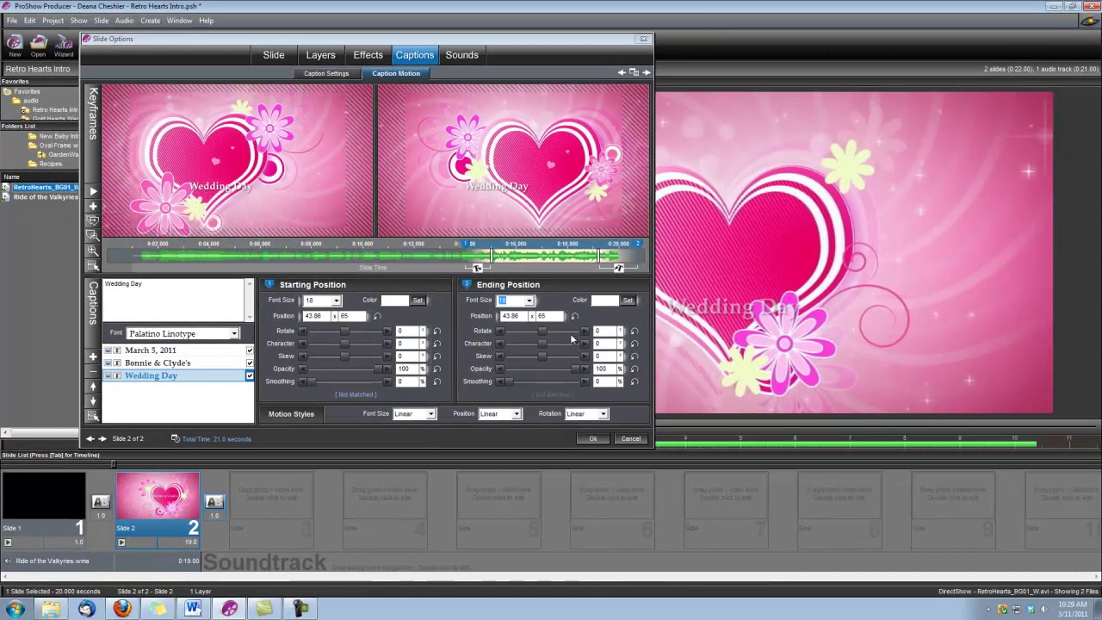
{"action": "right_click", "coordinate": [639, 247]}
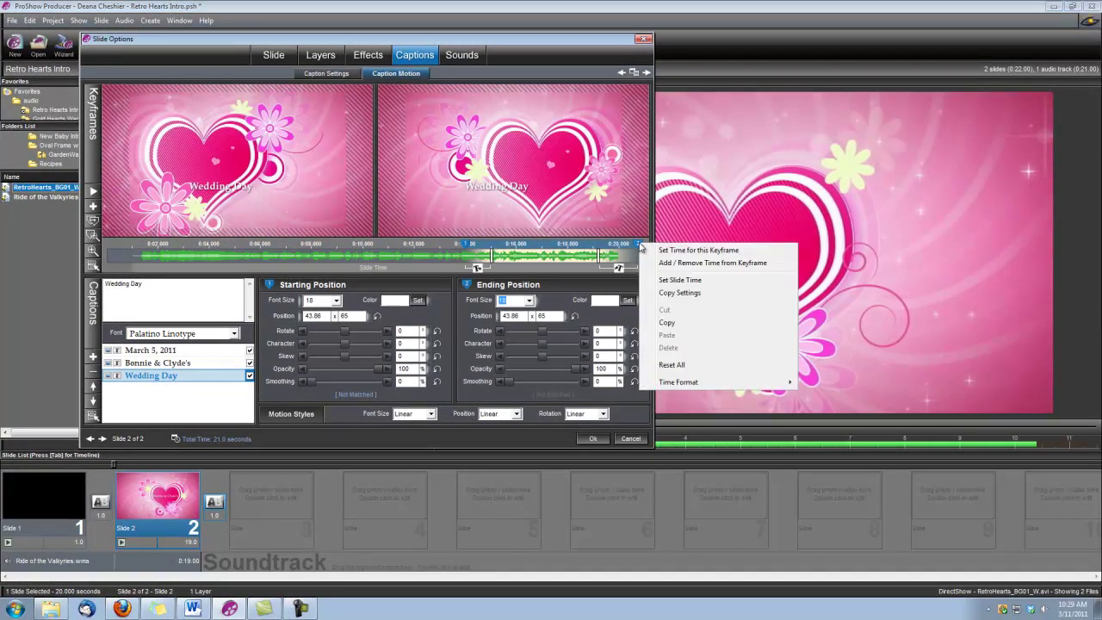
{"action": "left_click", "coordinate": [665, 251]}
{"action": "type", "text": "1"}
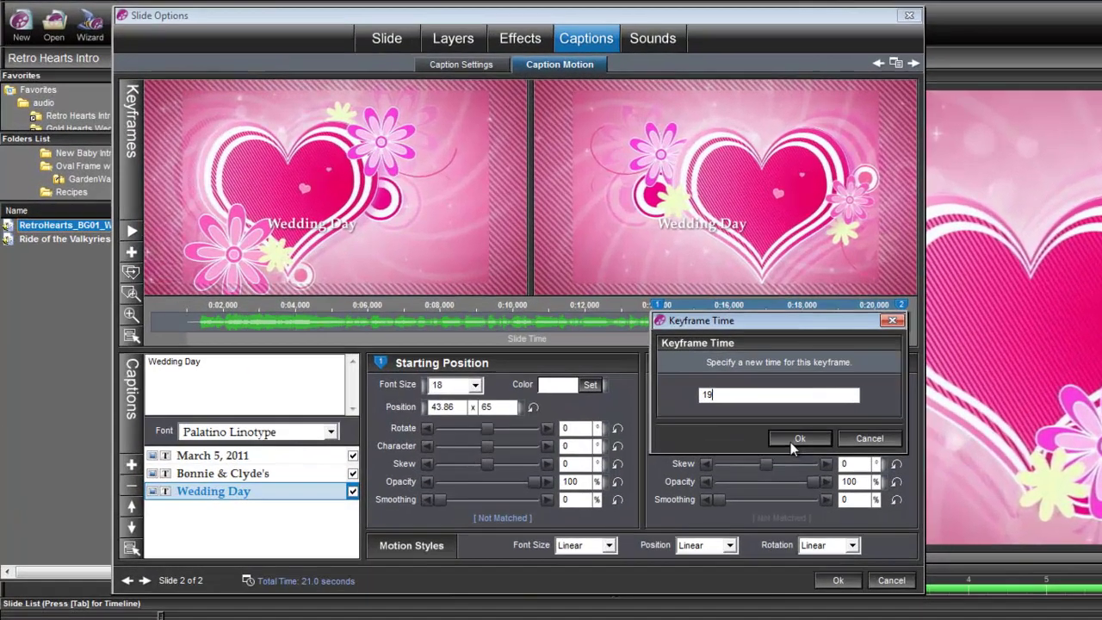
{"action": "left_click", "coordinate": [566, 338]}
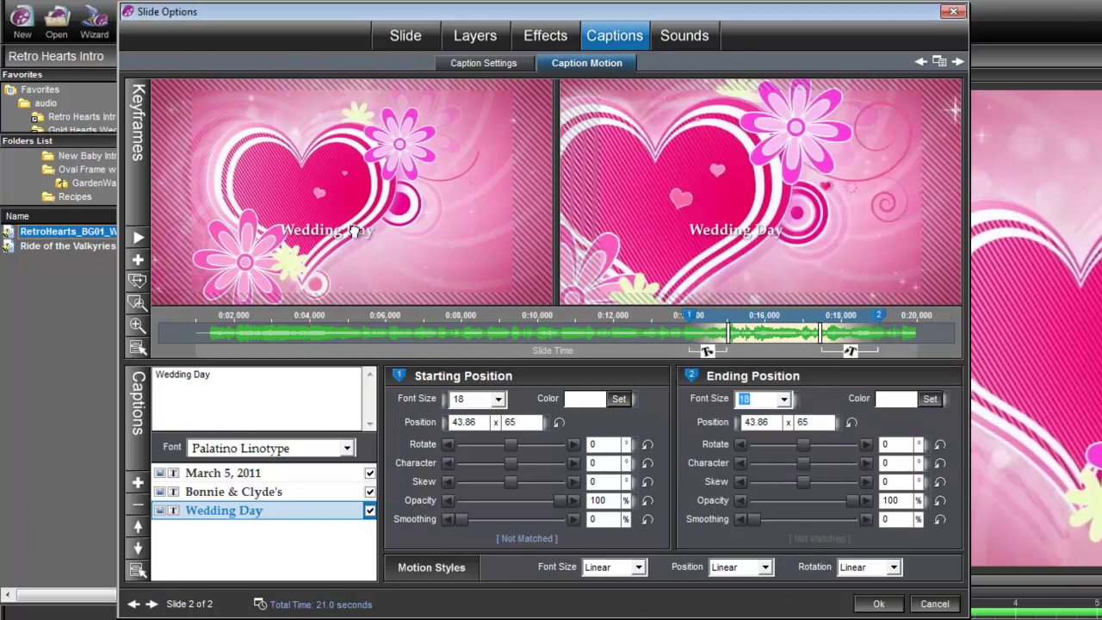
Centre Wedding Day in the heart and set its ending position to 37.09 x 45.46.
{"action": "left_click_drag", "start_coordinate": [348, 227], "coordinate": [326, 186]}
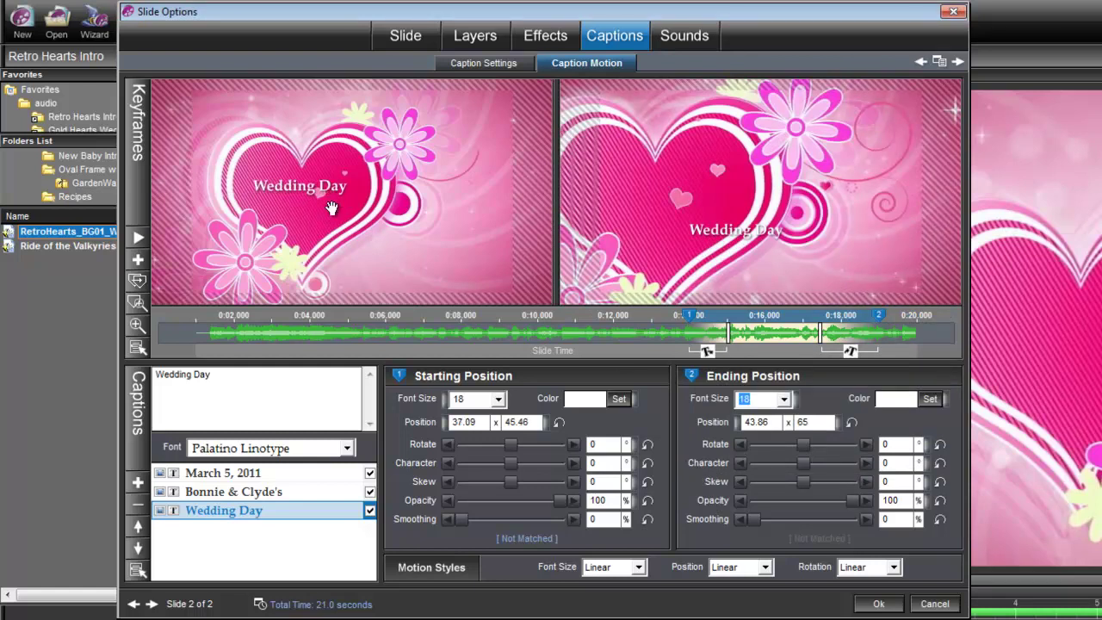
{"action": "double_click", "coordinate": [780, 422]}
{"action": "type", "text": "37.0"}
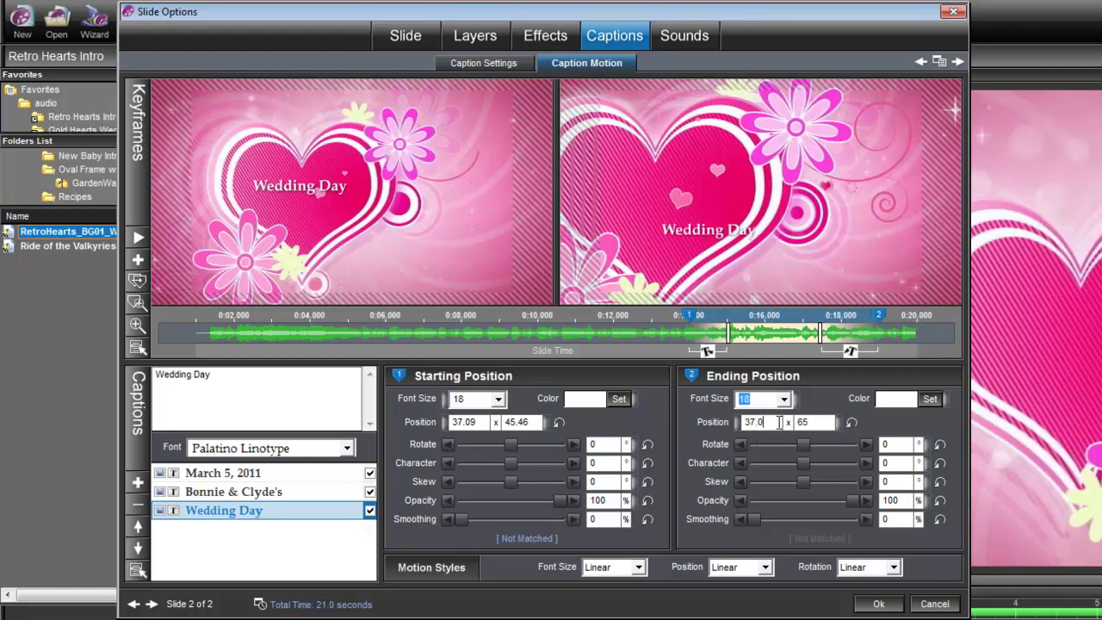
{"action": "type", "text": "9"}
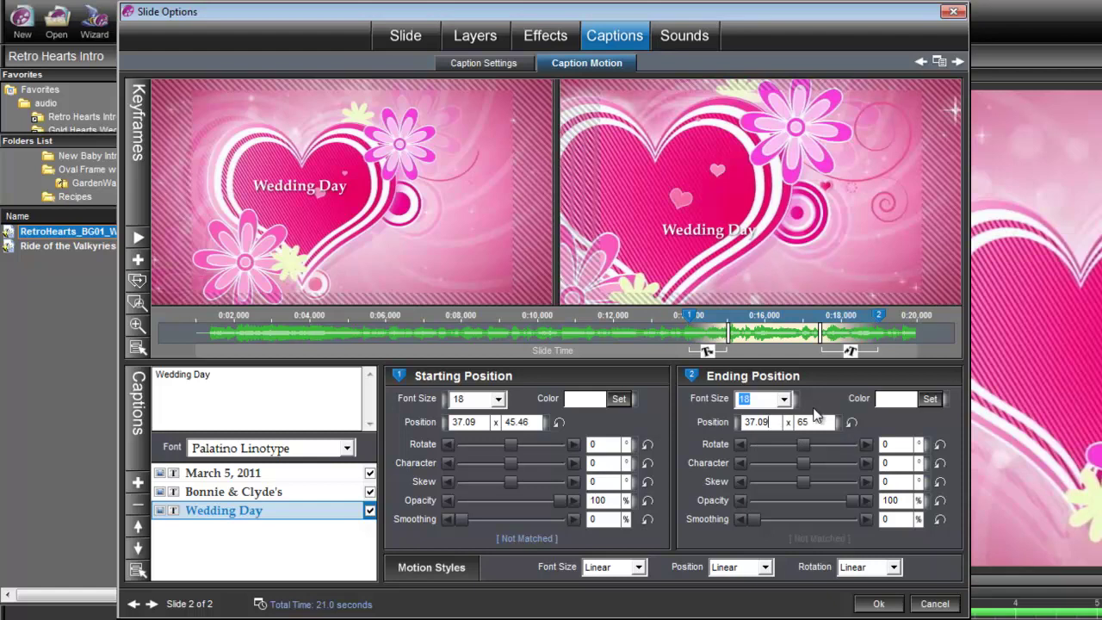
{"action": "double_click", "coordinate": [812, 422]}
{"action": "type", "text": "45"}
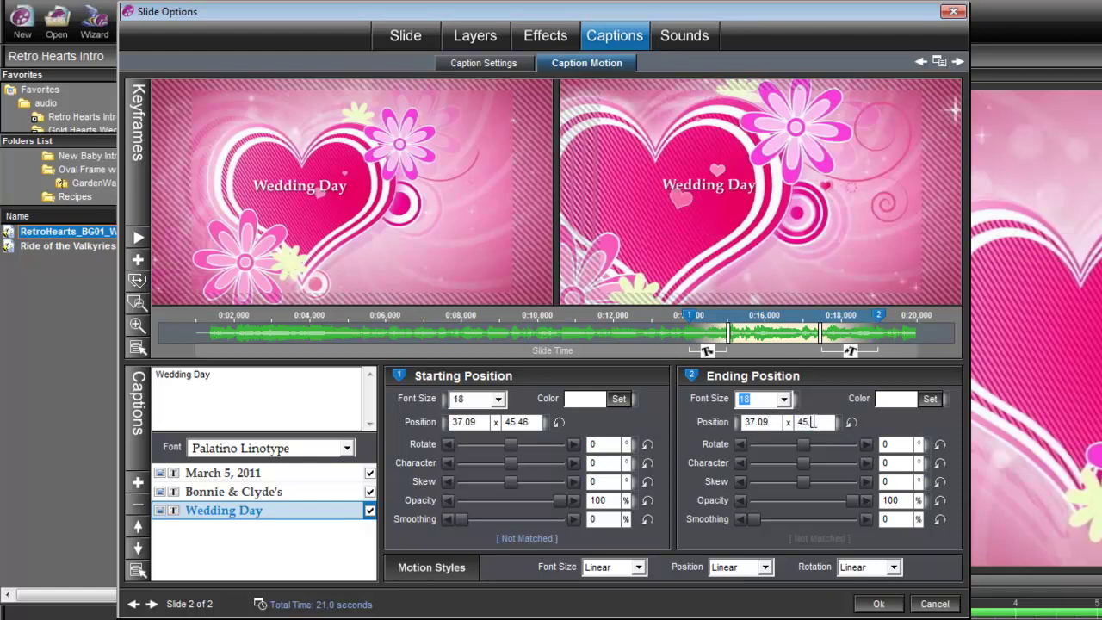
{"action": "type", "text": ".46"}
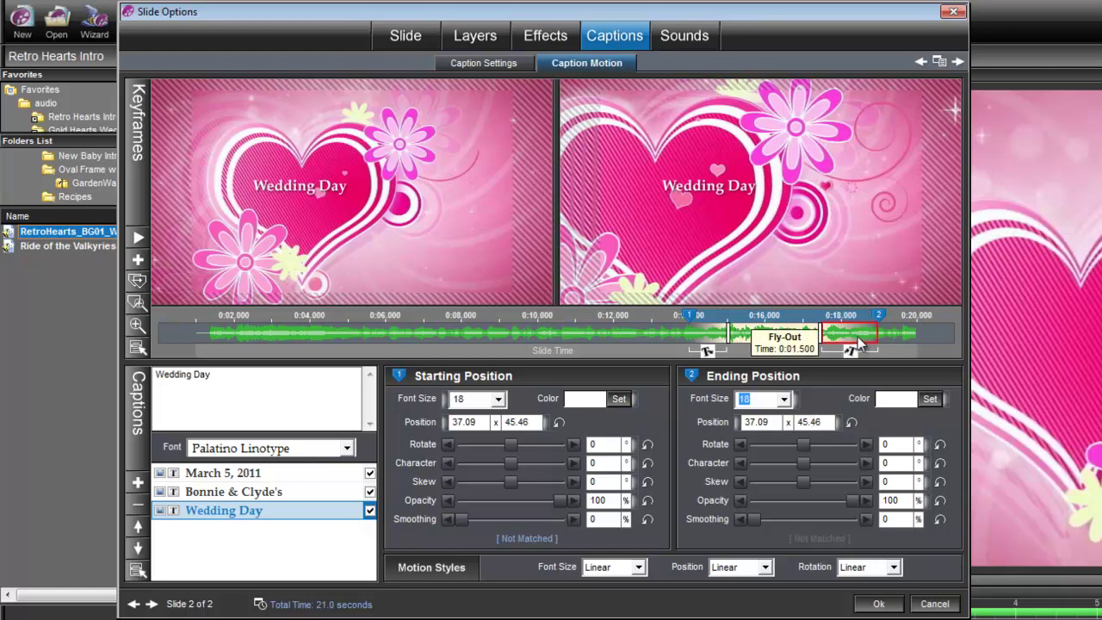
{"action": "left_click", "coordinate": [285, 492]}
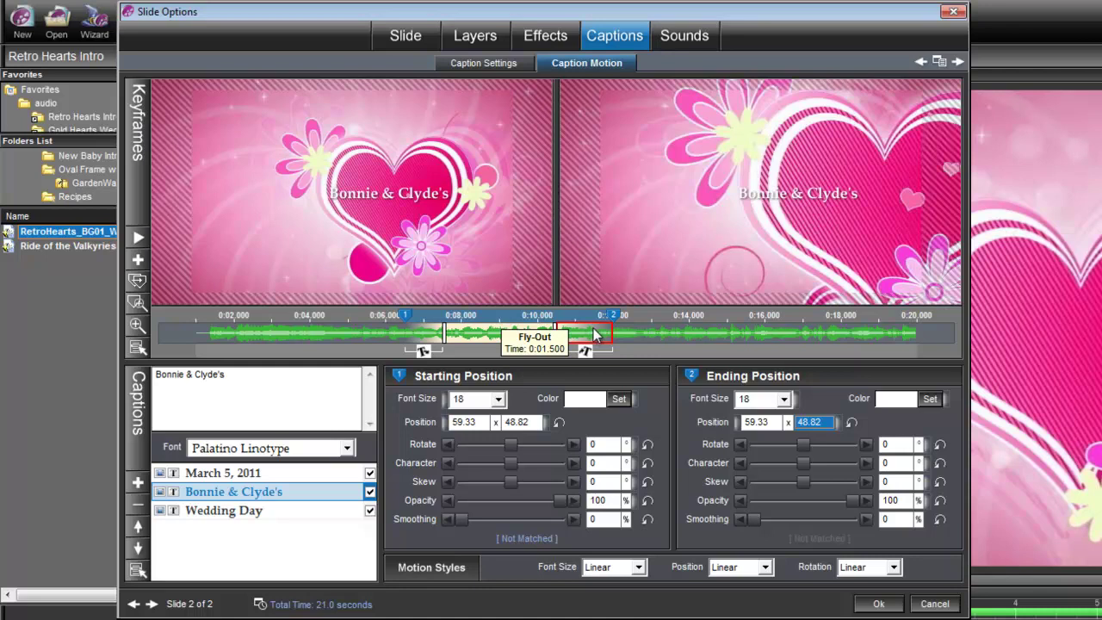
{"action": "right_click", "coordinate": [594, 334]}
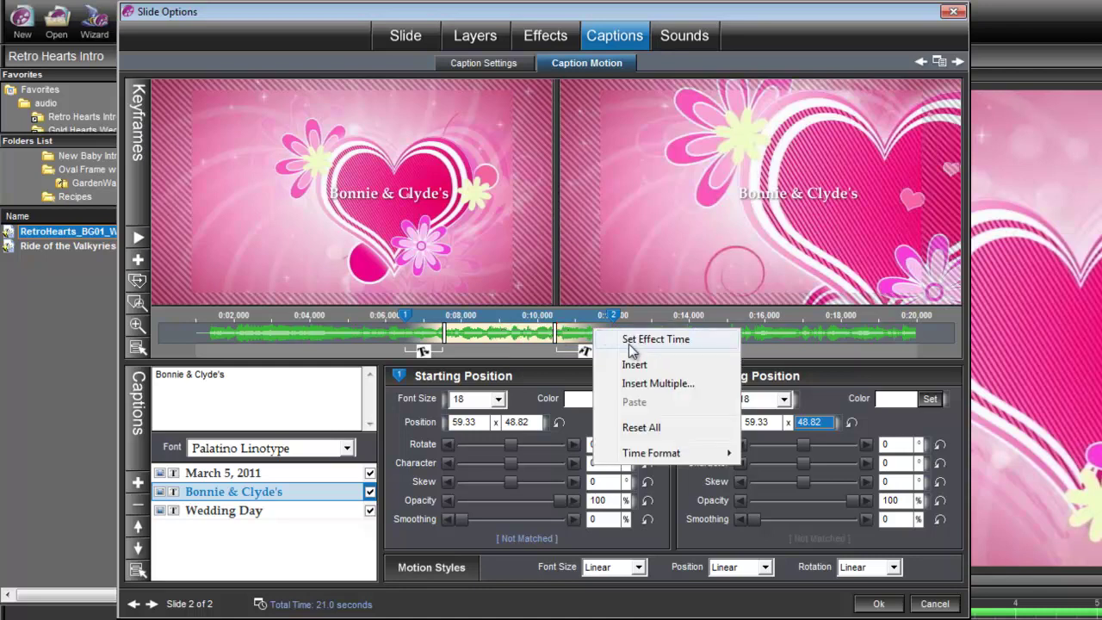
{"action": "left_click", "coordinate": [584, 300]}
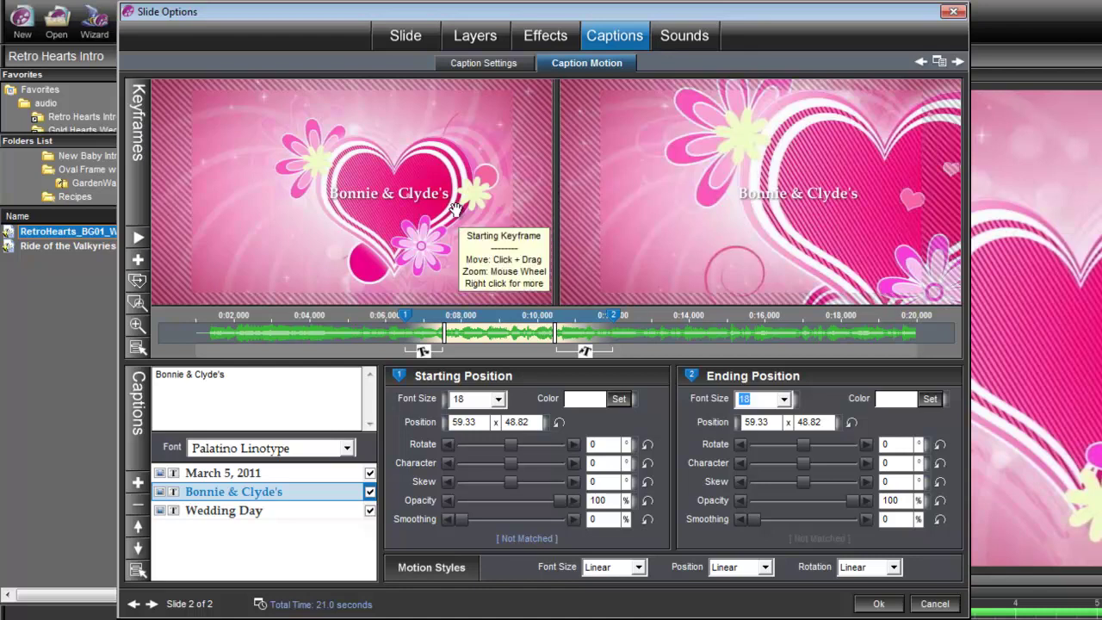
Move the heart video's end motion keyframe to 19 seconds.
{"action": "left_click", "coordinate": [545, 39]}
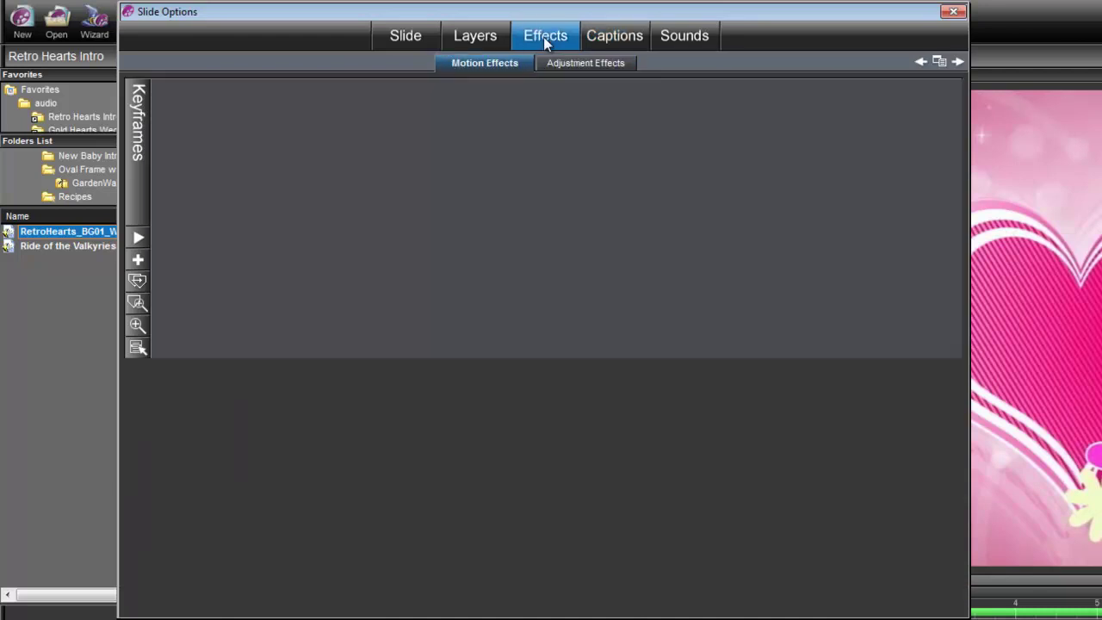
{"action": "left_click", "coordinate": [484, 66]}
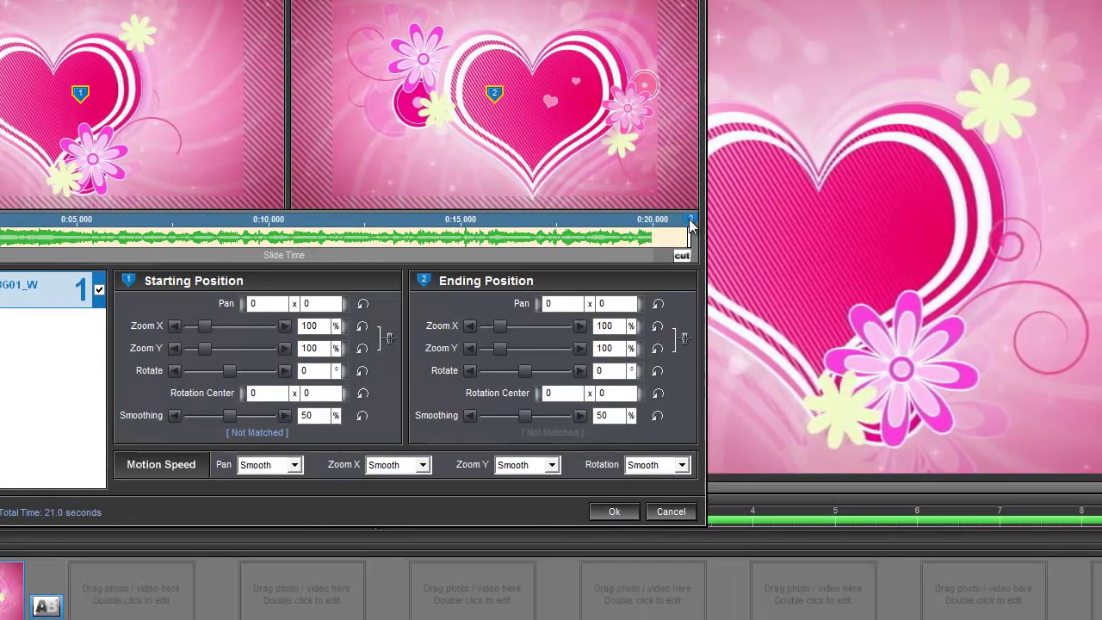
{"action": "right_click", "coordinate": [822, 271]}
{"action": "left_click", "coordinate": [731, 233]}
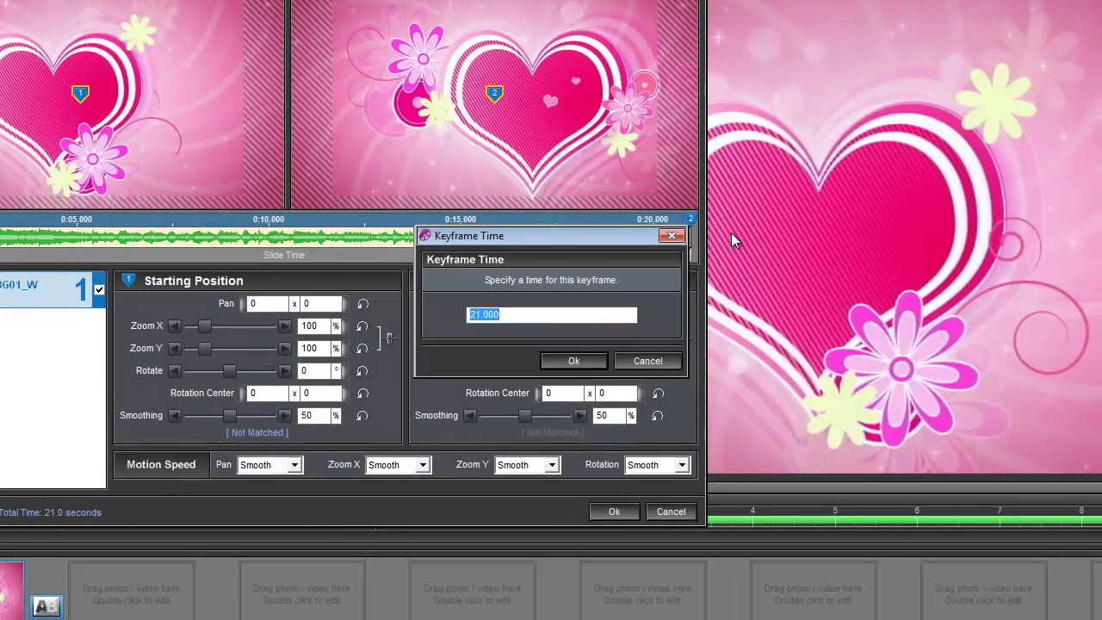
{"action": "type", "text": "19"}
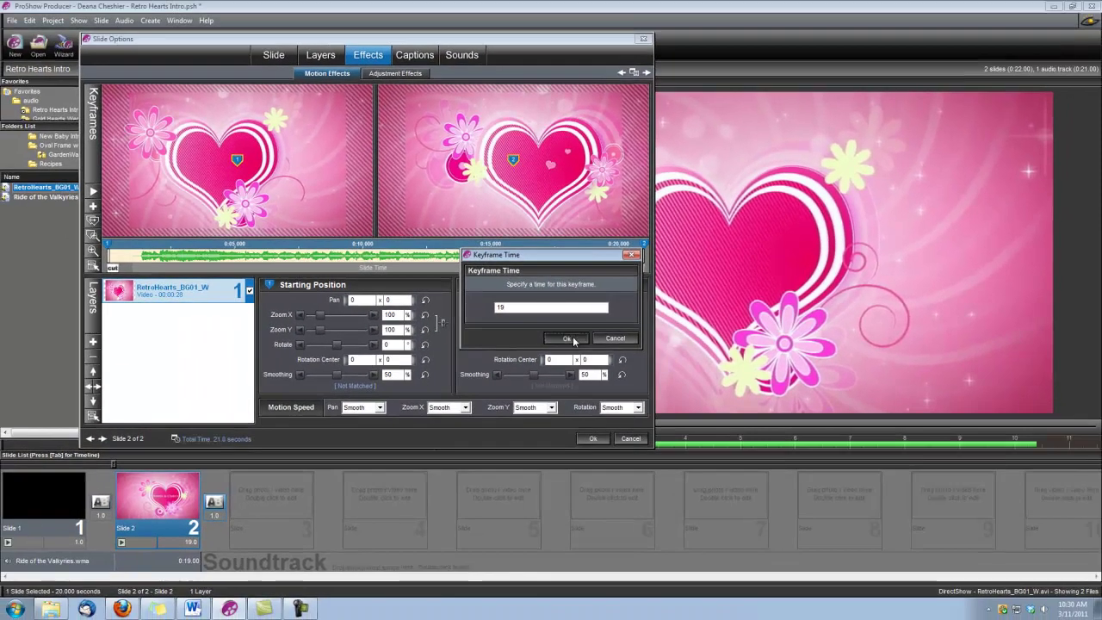
{"action": "left_click", "coordinate": [573, 360]}
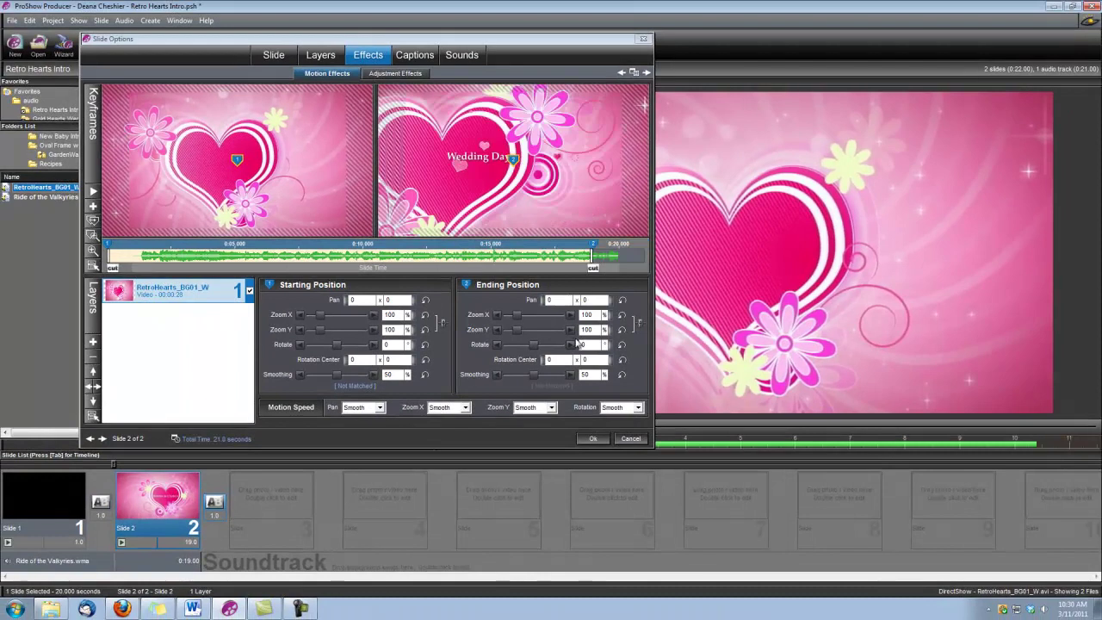
Give slide 2 a Crossfade (Blend) transition out lasting 0.7 seconds.
{"action": "left_click", "coordinate": [594, 267]}
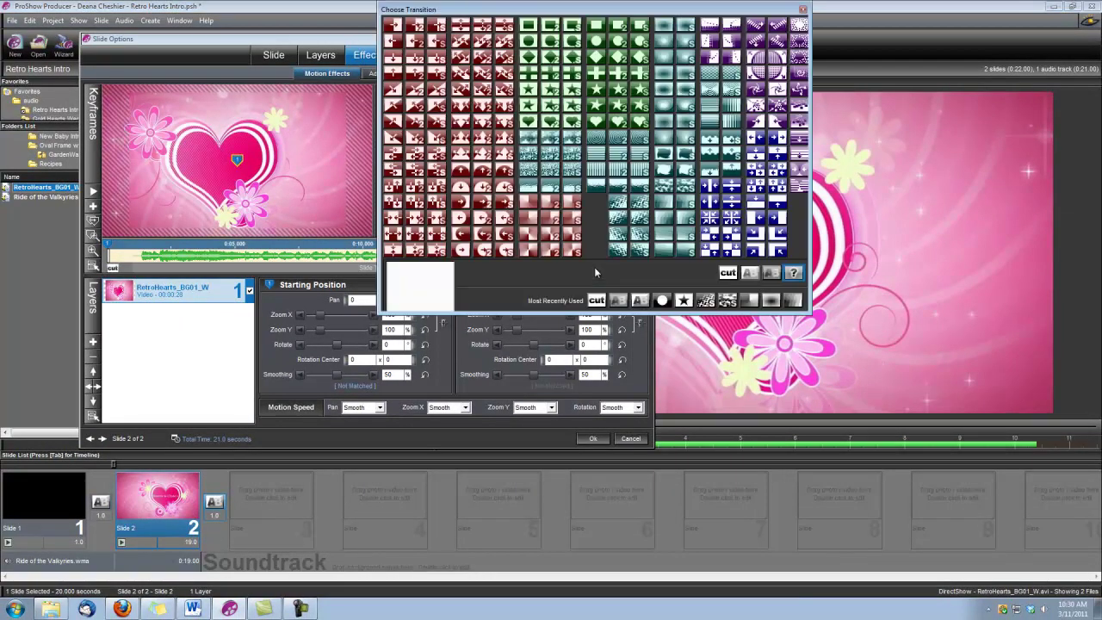
{"action": "left_click", "coordinate": [749, 273]}
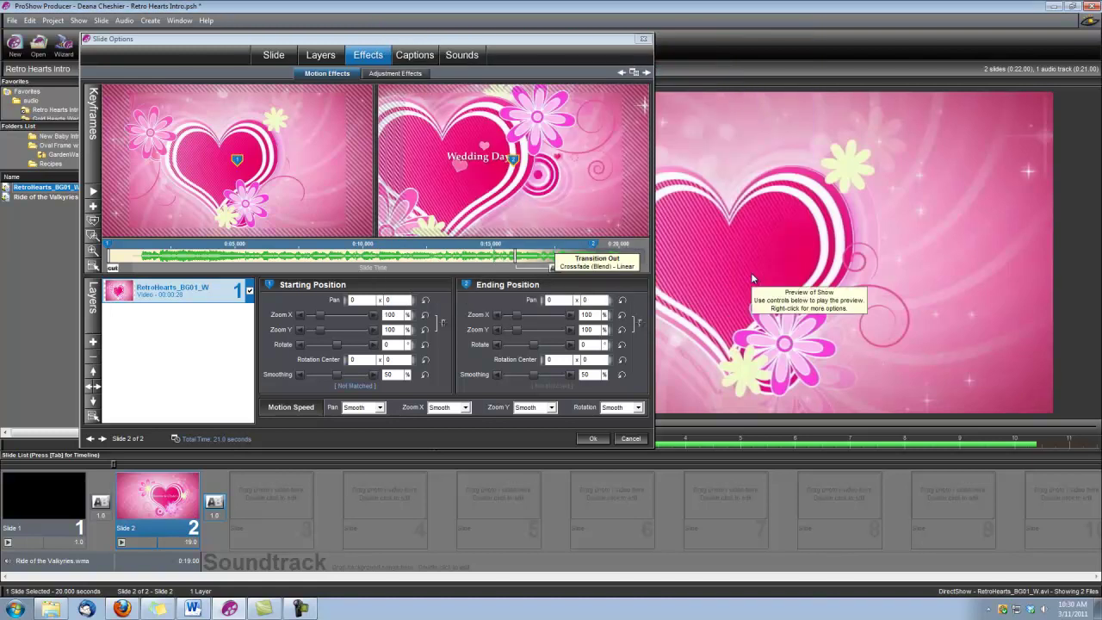
{"action": "left_click_drag", "start_coordinate": [592, 256], "coordinate": [579, 257]}
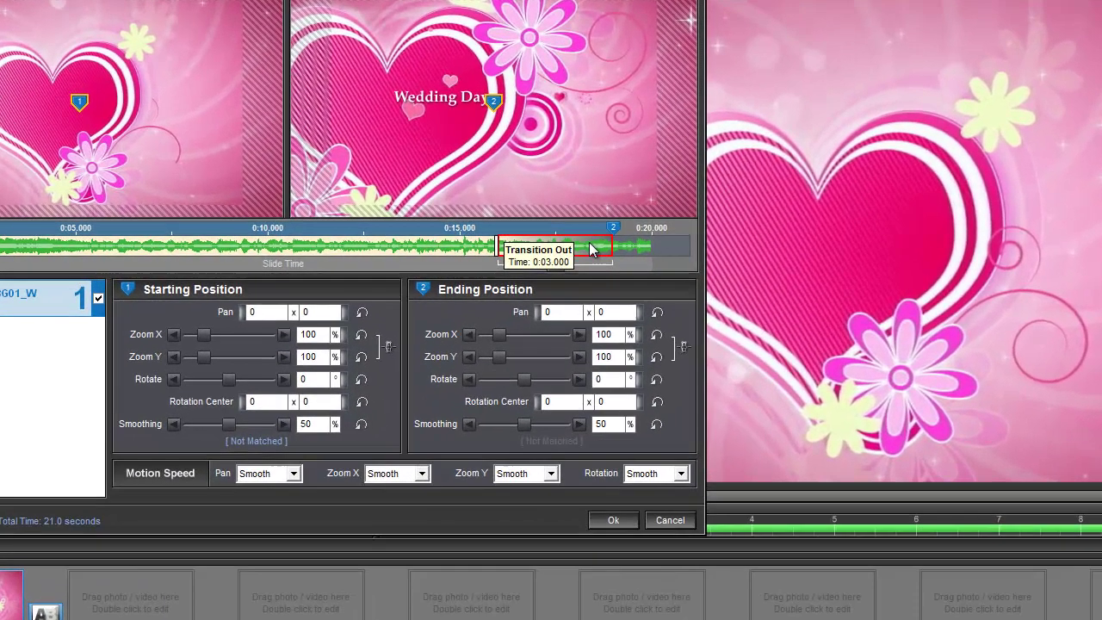
{"action": "right_click", "coordinate": [582, 256]}
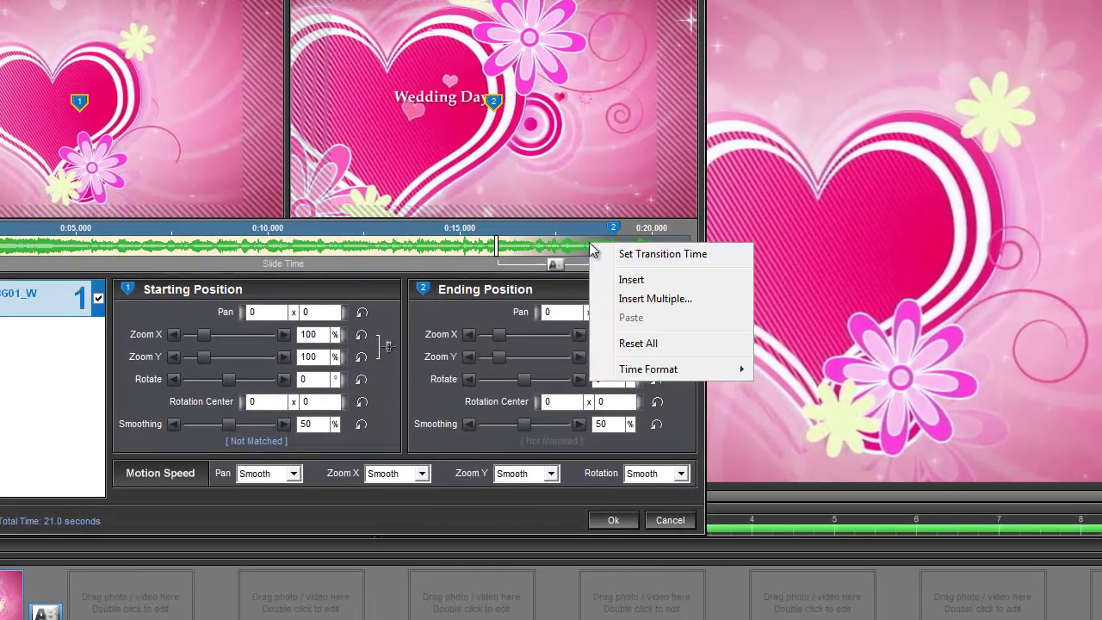
{"action": "left_click", "coordinate": [659, 254]}
{"action": "type", "text": ".75"}
{"action": "left_click", "coordinate": [570, 370]}
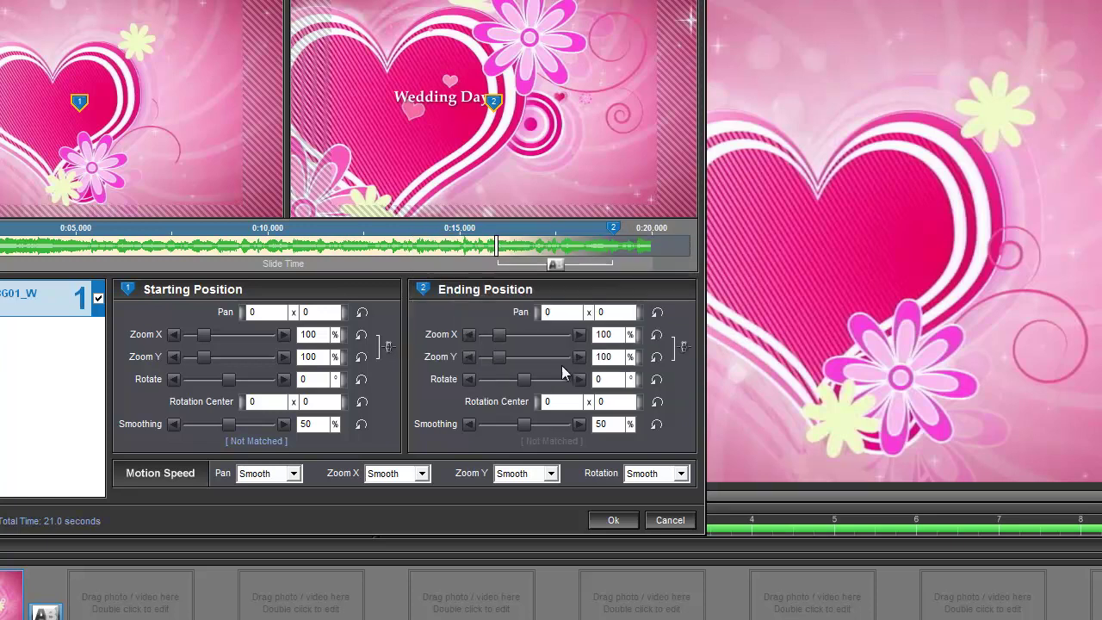
Apply the slide options and play the two-slide show from the black opening slide.
{"action": "left_click", "coordinate": [616, 521]}
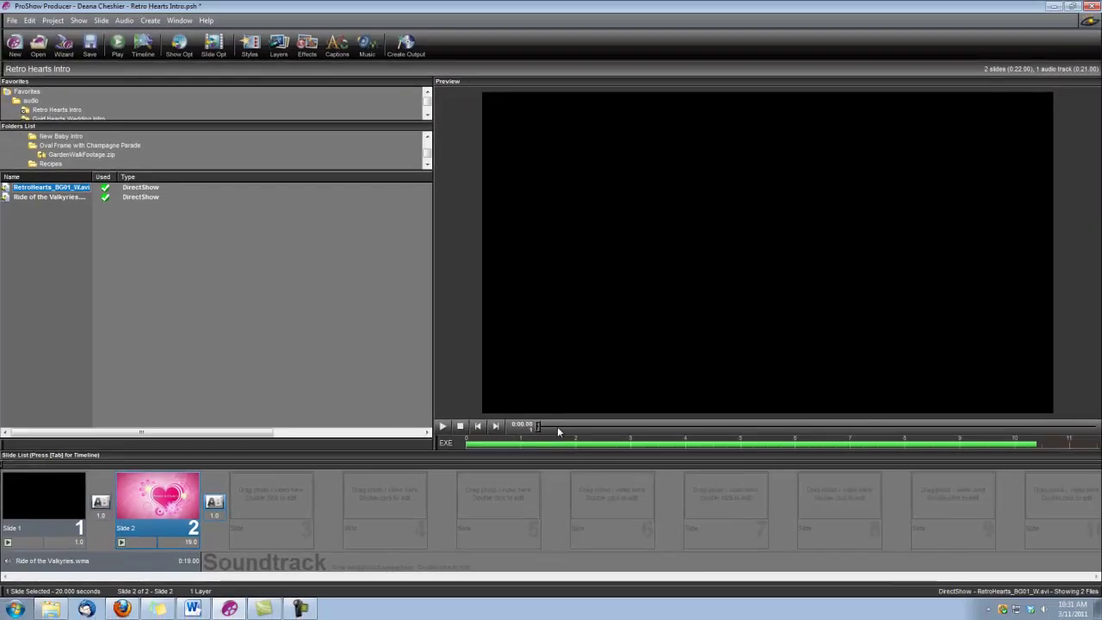
{"action": "left_click", "coordinate": [443, 426]}
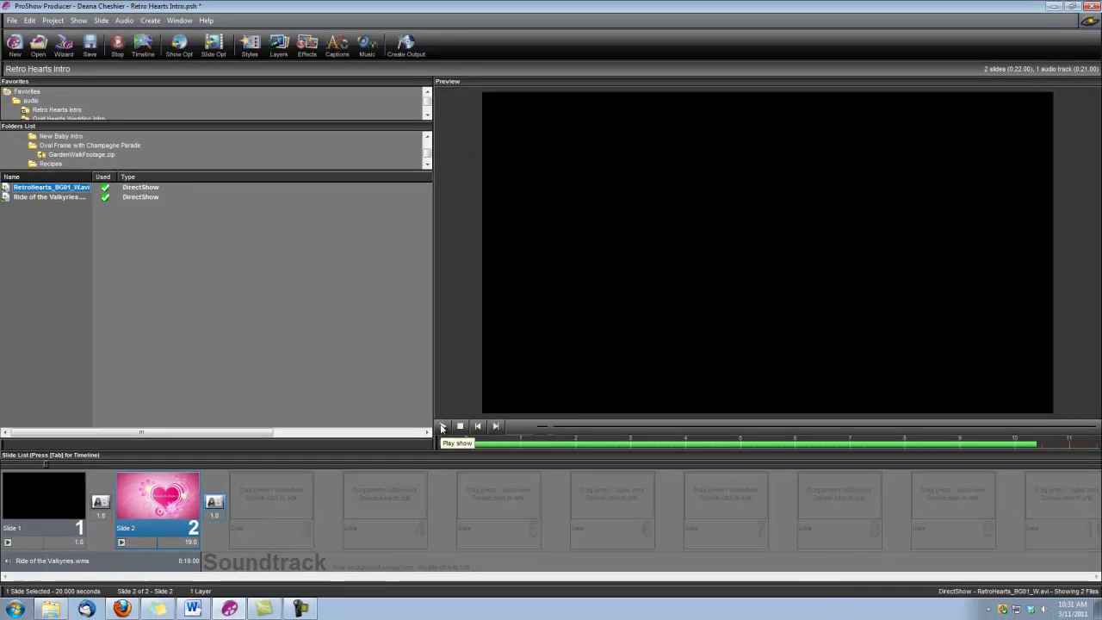